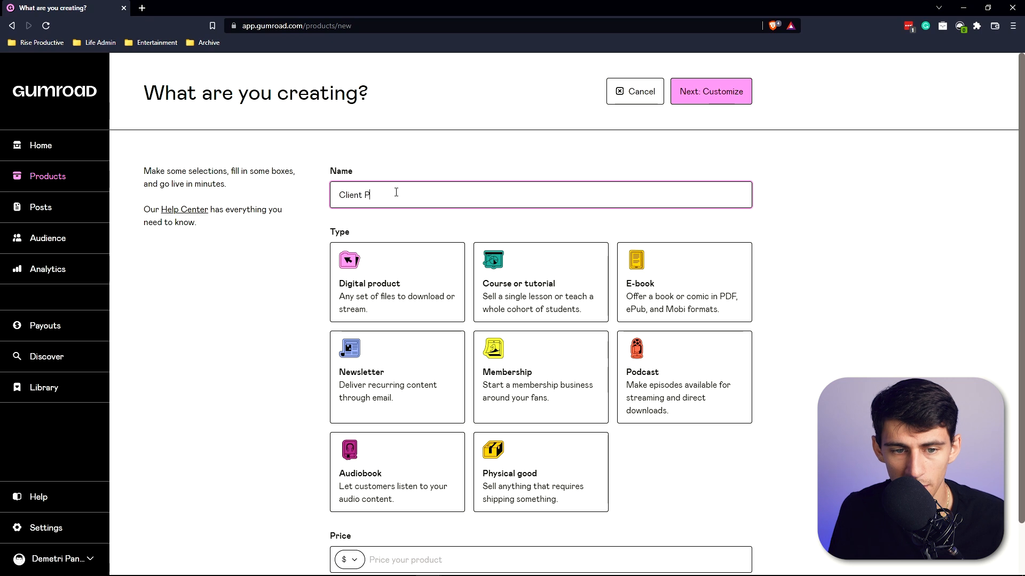
# Create a new Digital product named "Client Project Portals" priced at $25.
pyautogui.write('t Portals')
pyautogui.scroll(-1, 396, 192)
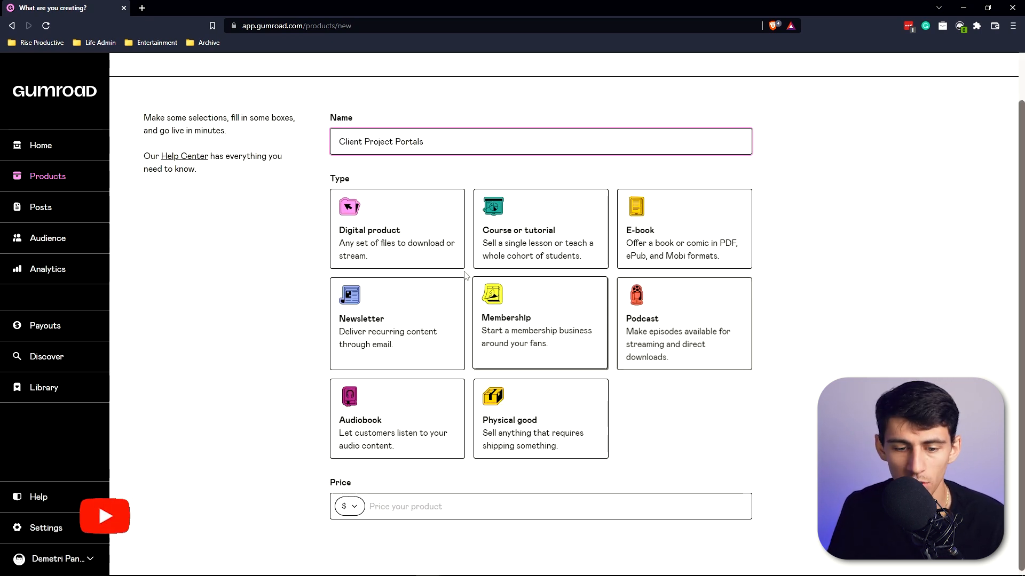
pyautogui.click(429, 241)
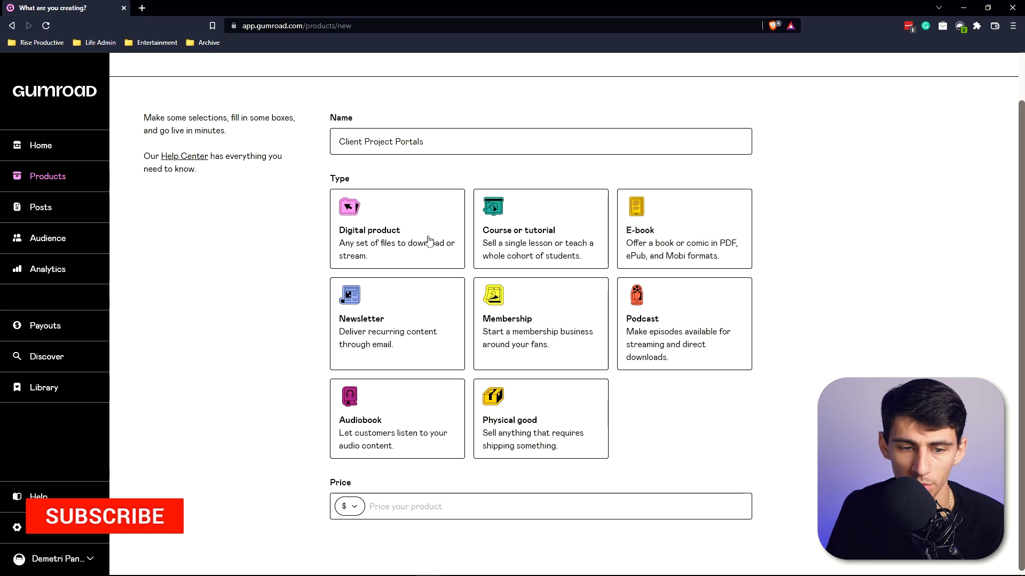
pyautogui.click(389, 505)
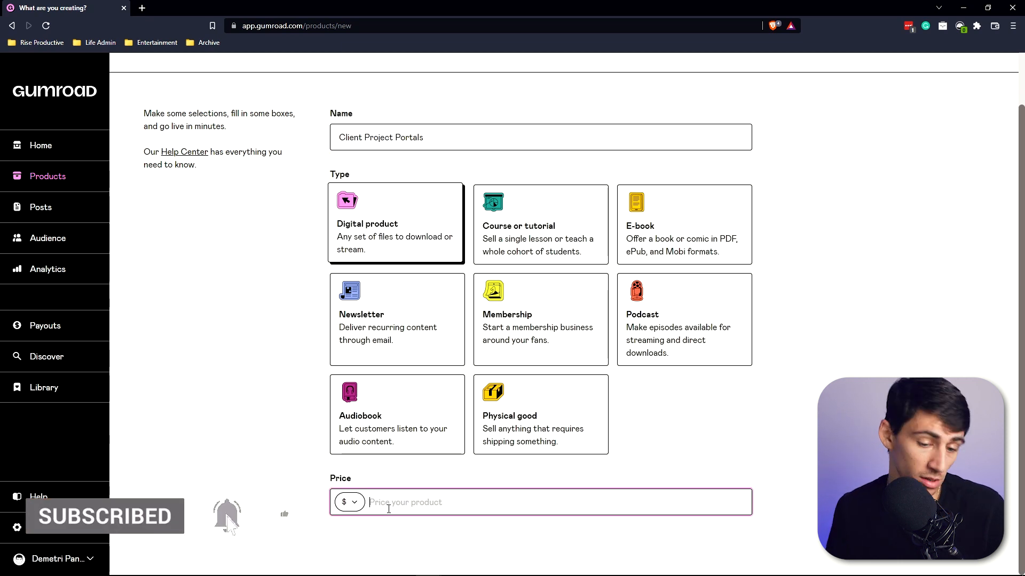
pyautogui.write('25')
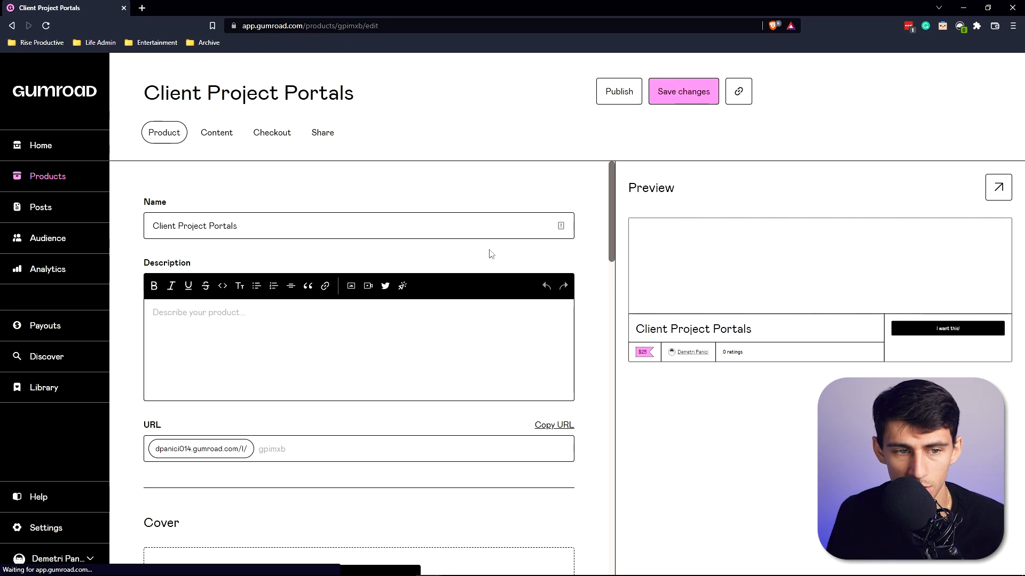
# Scroll through the new product's settings page from the name down to pricing.
pyautogui.click(278, 226)
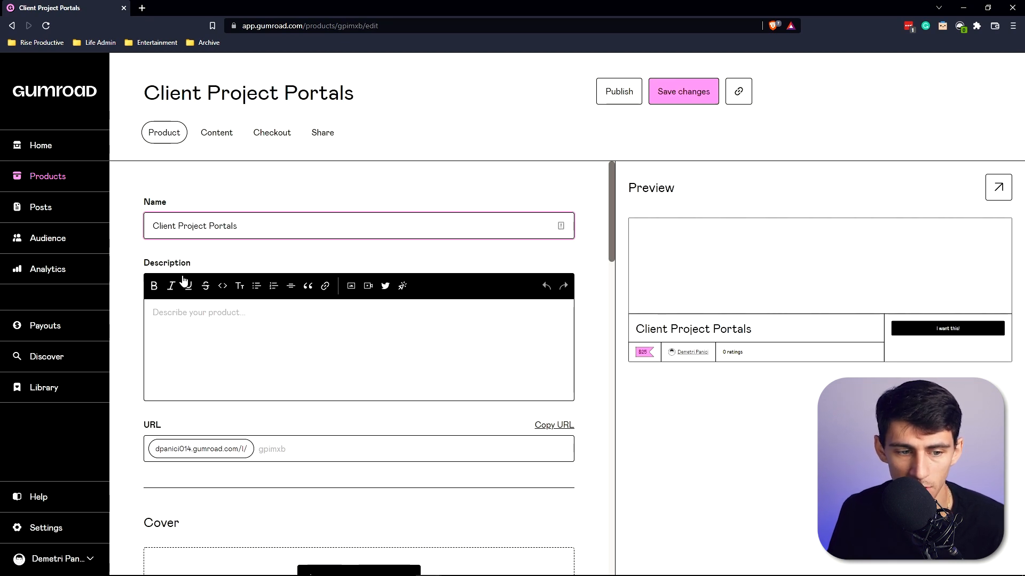
pyautogui.click(195, 312)
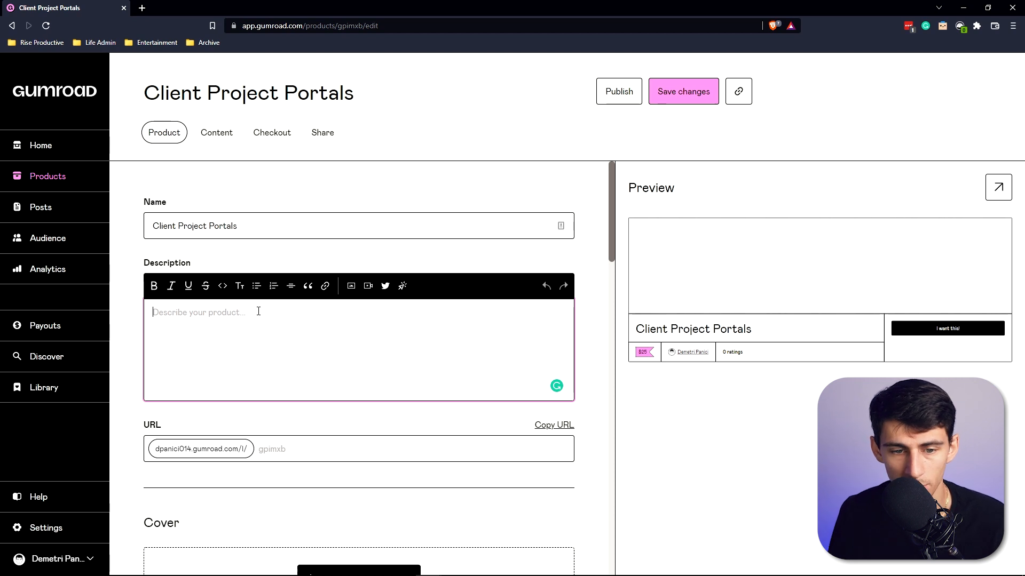
pyautogui.scroll(-3, 258, 311)
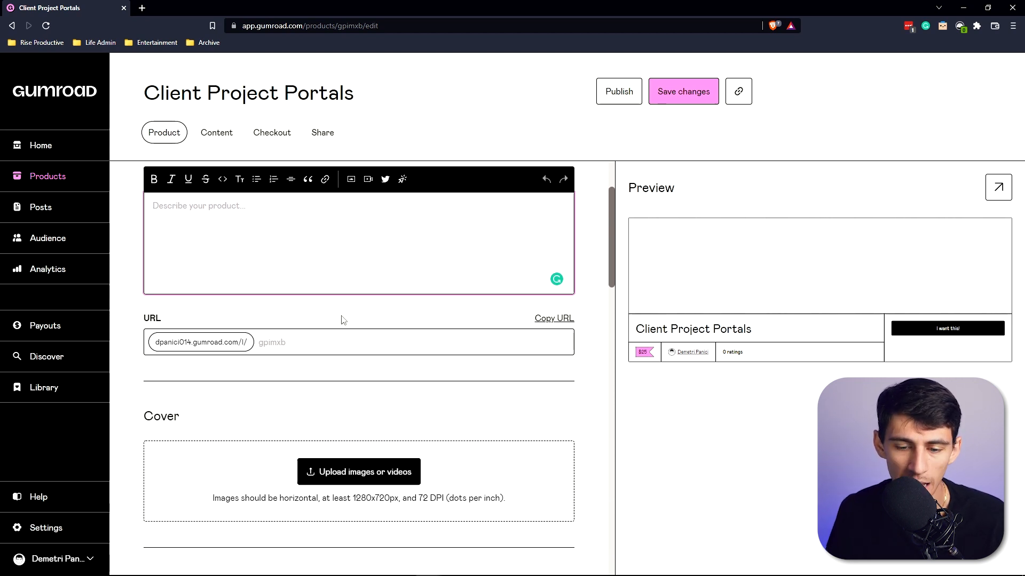
pyautogui.scroll(-10, 352, 326)
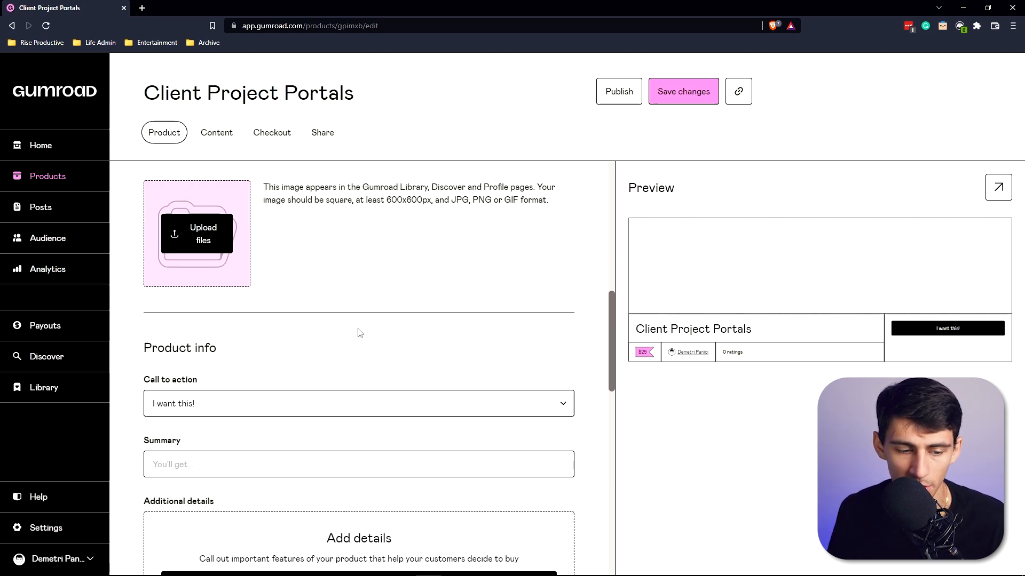
pyautogui.scroll(-9, 363, 335)
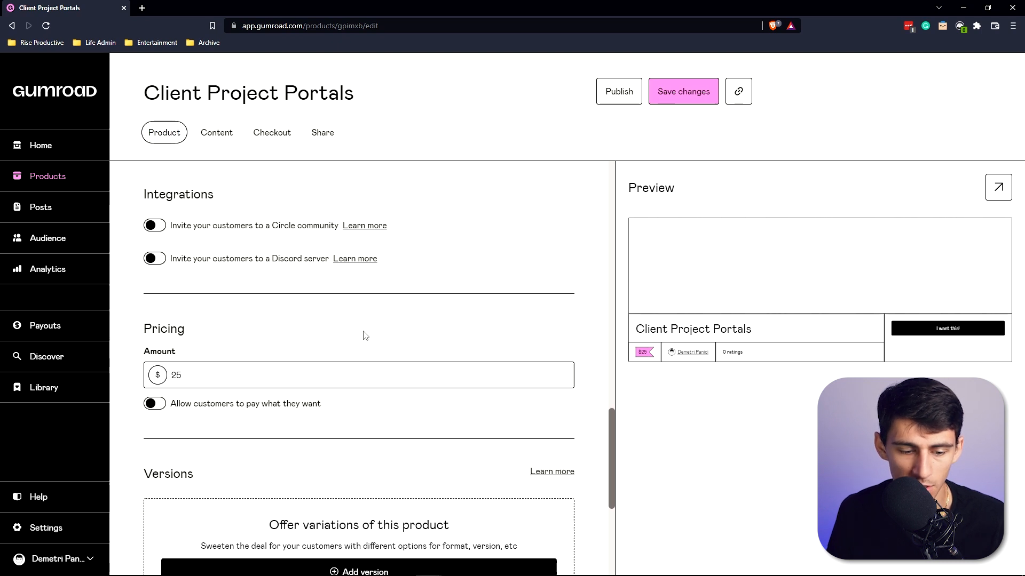
pyautogui.scroll(-1, 364, 327)
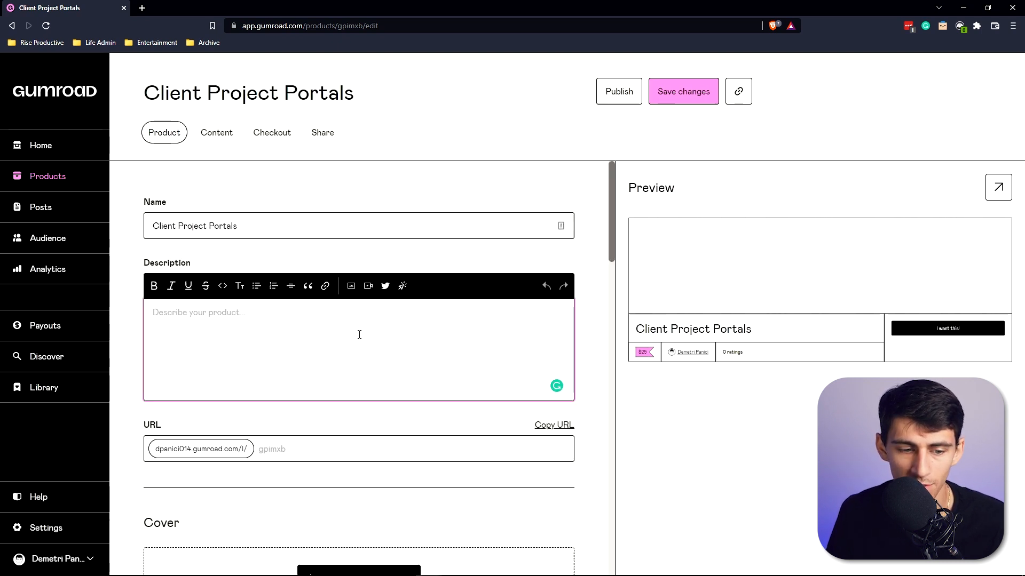
pyautogui.scroll(-8, 358, 334)
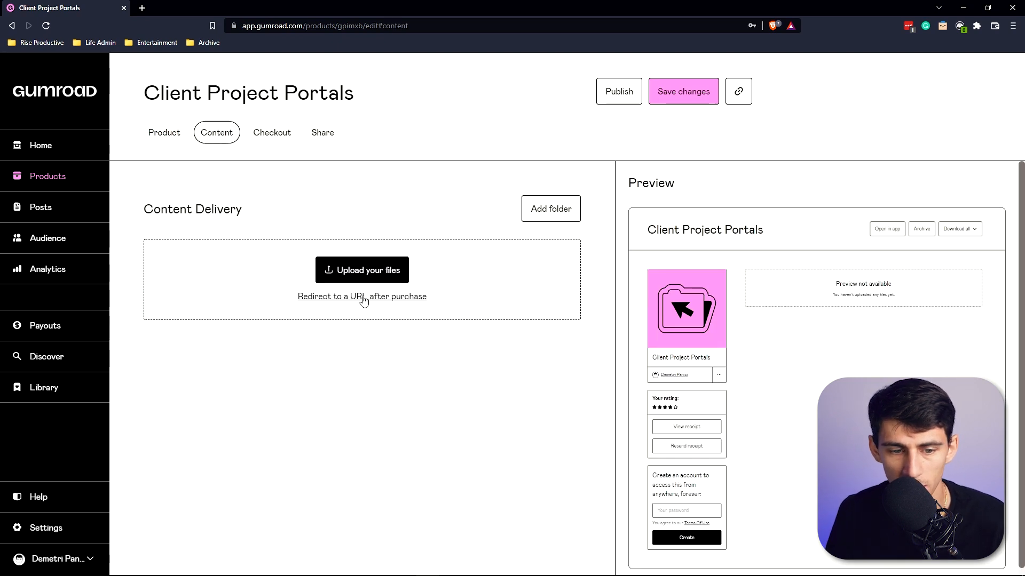
# Set content delivery to redirect buyers to the pasted Notion page URL after purchase and test the URL.
pyautogui.click(363, 298)
pyautogui.click(334, 293)
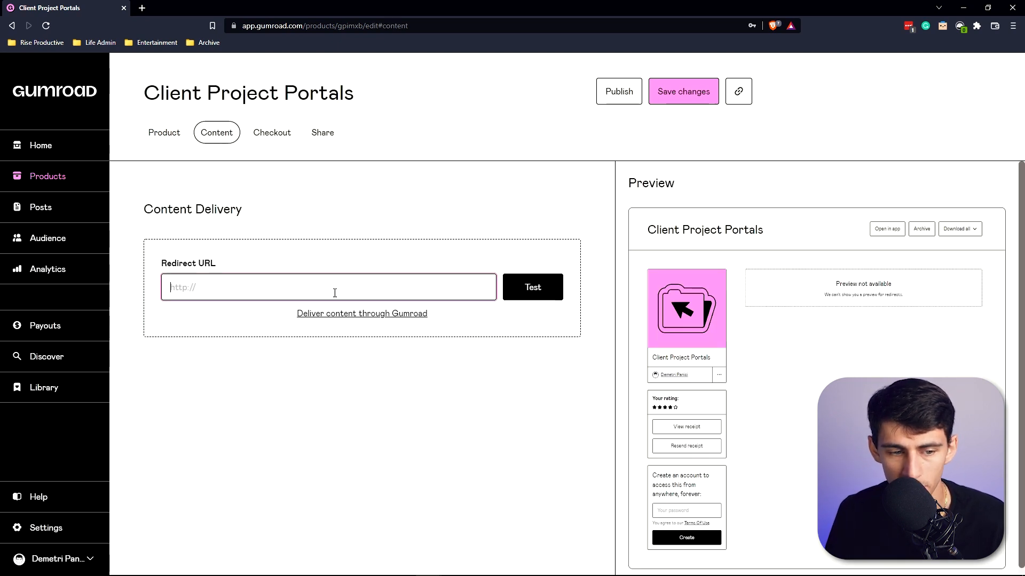
pyautogui.write('https://dpanici.notion.site/Client-Project-Portals-1ff1503b5ee142d489f37ff9181be7c0')
pyautogui.click(542, 297)
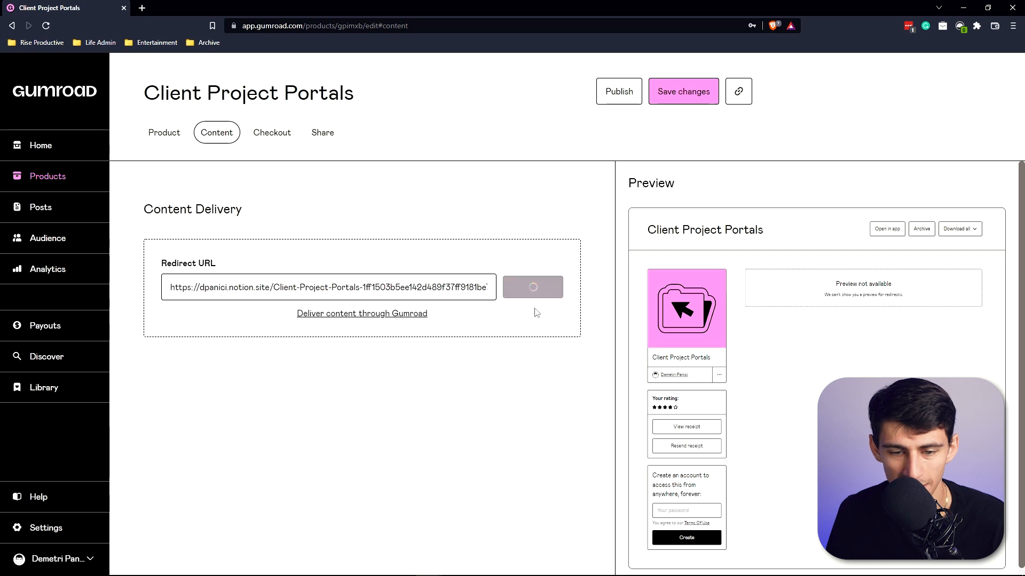
pyautogui.click(532, 288)
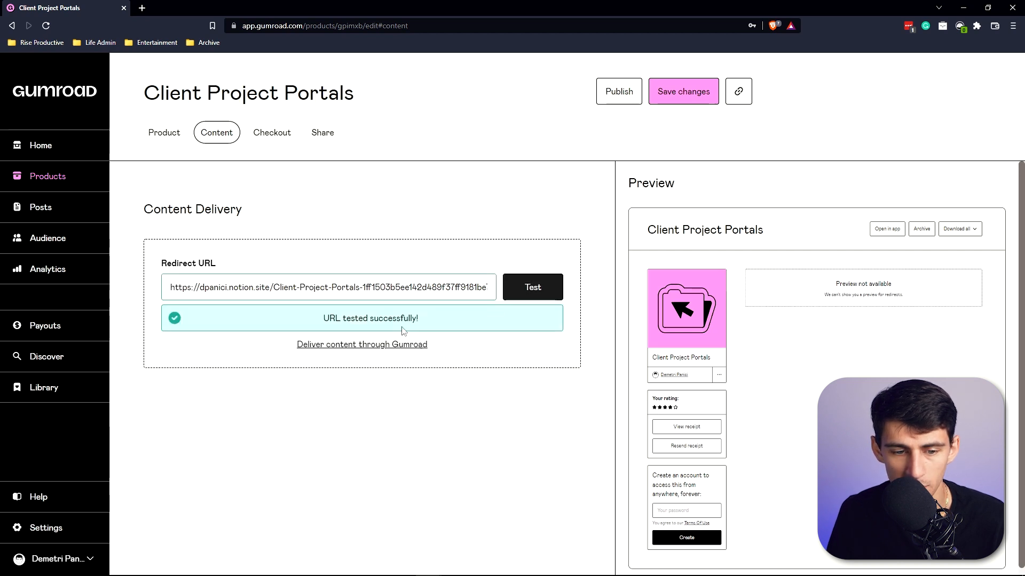
# Copy the redirect URL and open it in a new browser tab.
pyautogui.tripleClick(417, 288)
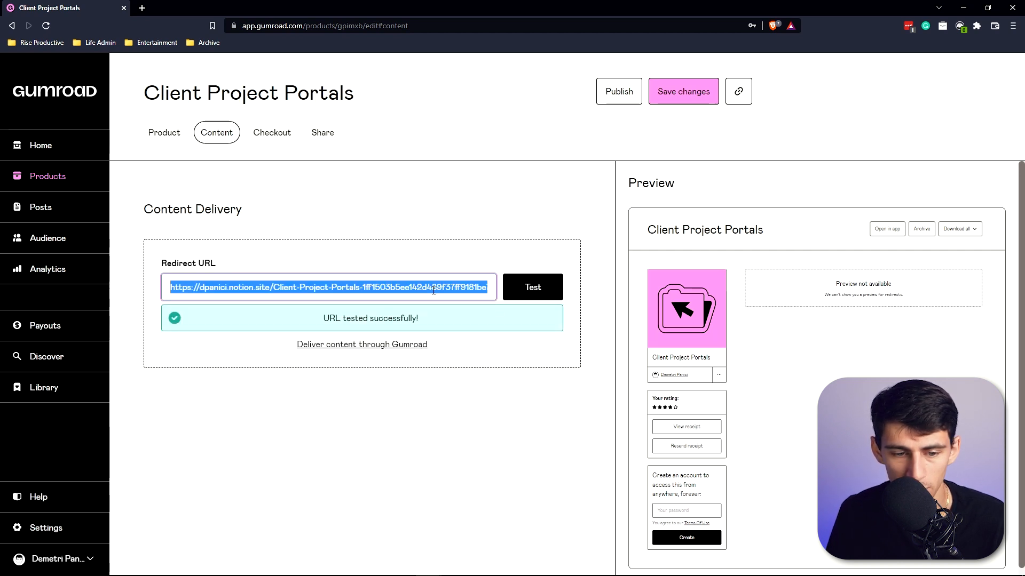
pyautogui.hotkey('ctrl', 'c')
pyautogui.click(141, 8)
pyautogui.hotkey('ctrl', 'v')
pyautogui.press('Return')
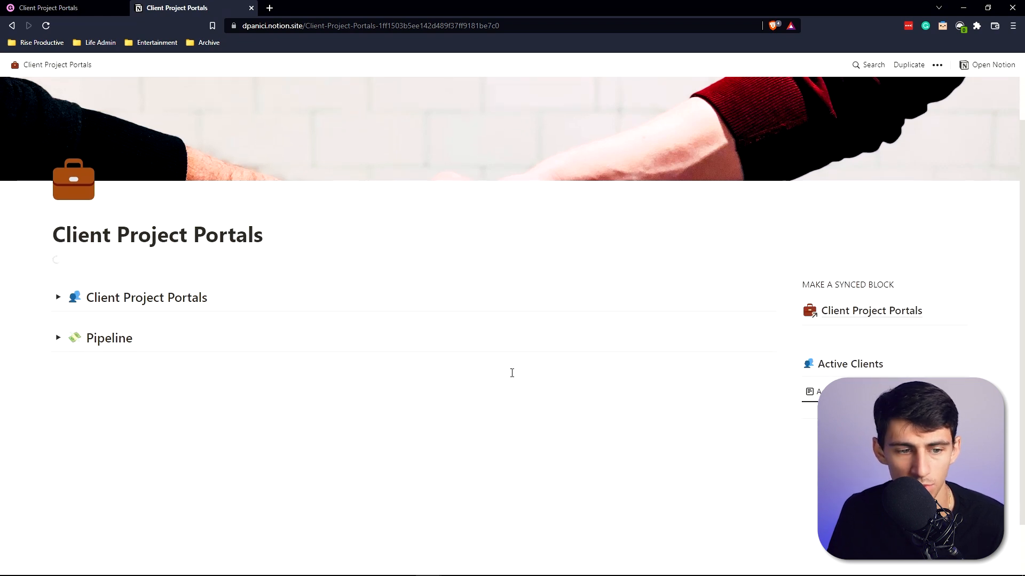
# Expand and collapse the Client Project Portals toggle on the Notion page and switch tabs.
pyautogui.scroll(-1, 572, 306)
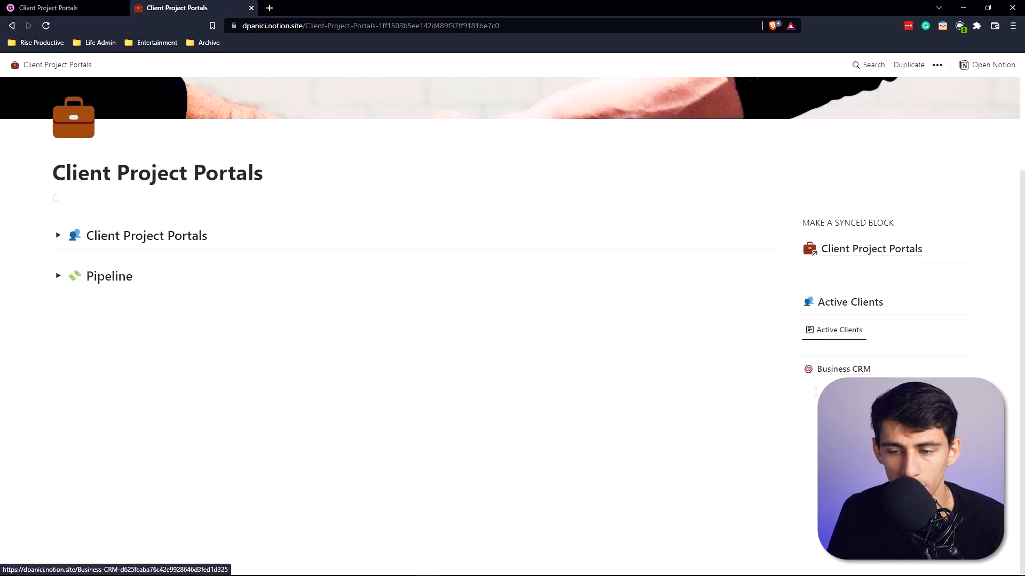
pyautogui.click(58, 236)
pyautogui.click(58, 237)
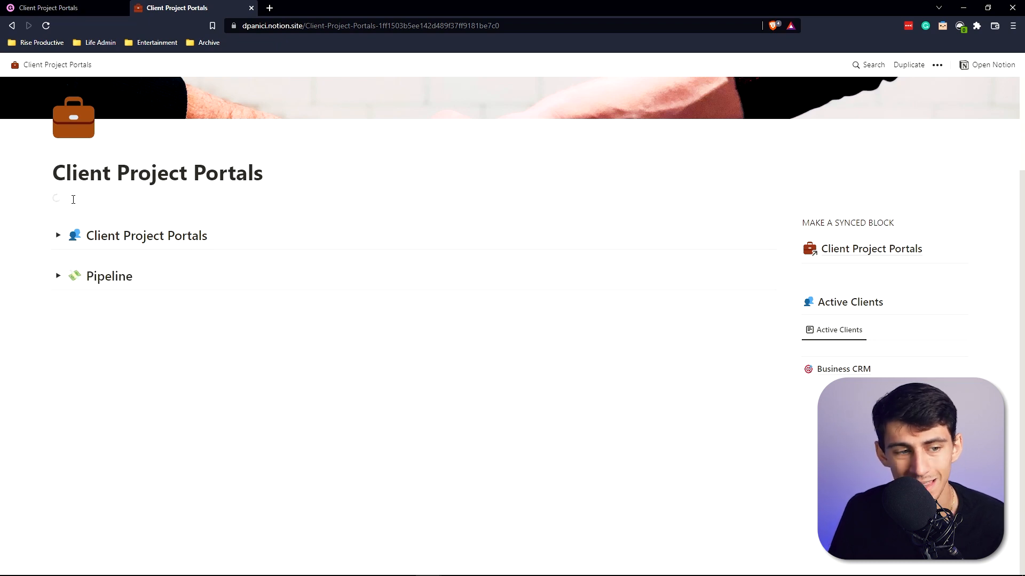
pyautogui.hotkey('ctrl', 'Tab')
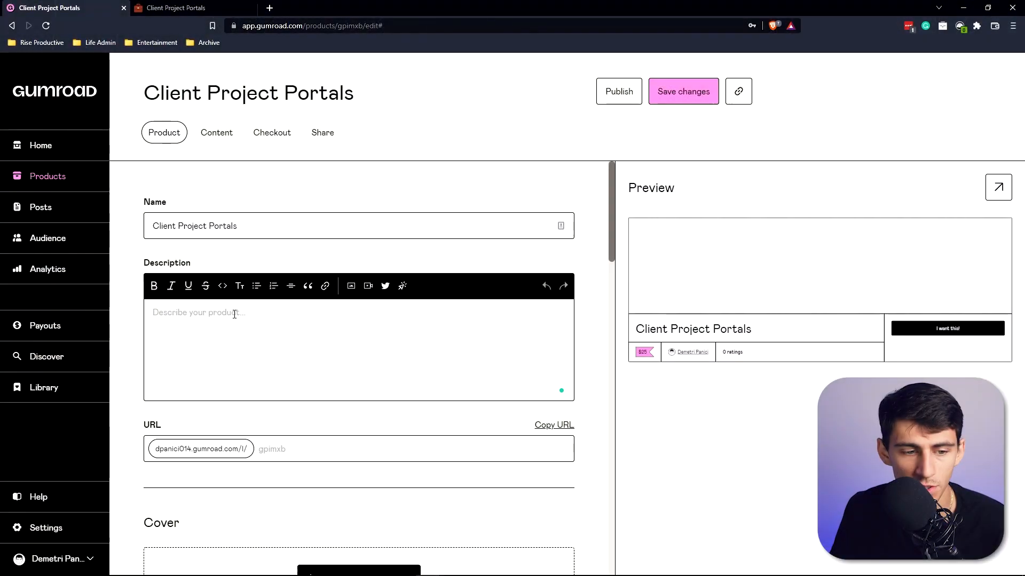
pyautogui.click(234, 314)
pyautogui.write('Write an example product description.')
# Copy the Notion Page Builder product's description into the Client Project Portals description.
pyautogui.click(50, 176)
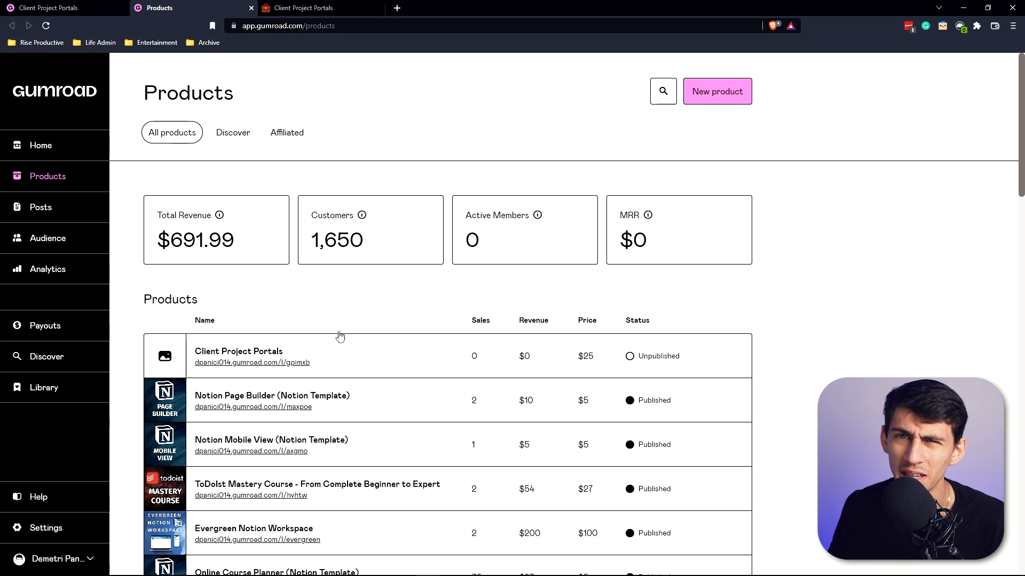
pyautogui.scroll(-1, 339, 336)
pyautogui.click(287, 344)
pyautogui.click(306, 359)
pyautogui.hotkey('ctrl', 'a')
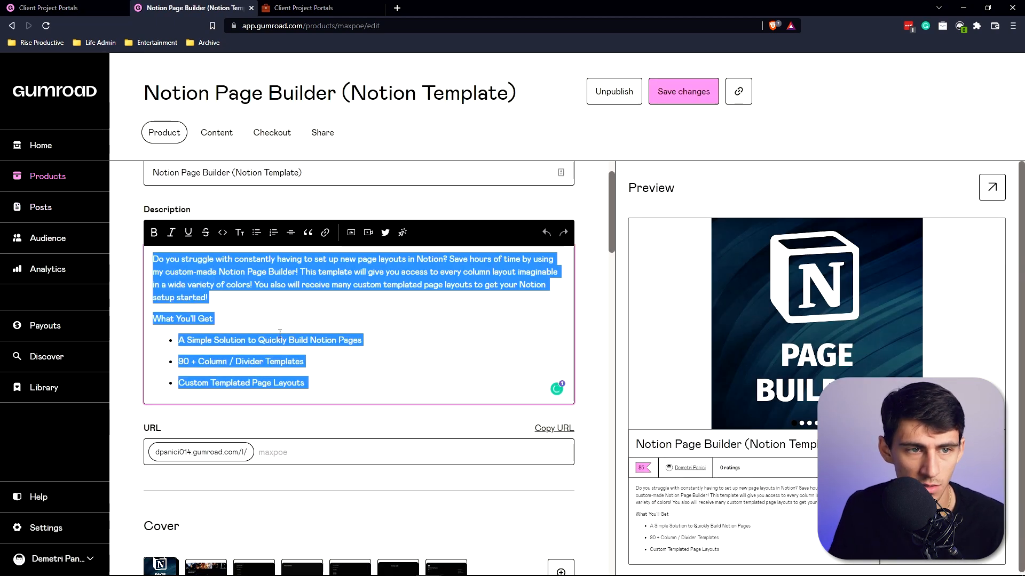
pyautogui.click(48, 8)
pyautogui.click(364, 337)
pyautogui.hotkey('ctrl', 'a')
pyautogui.hotkey('ctrl', 'v')
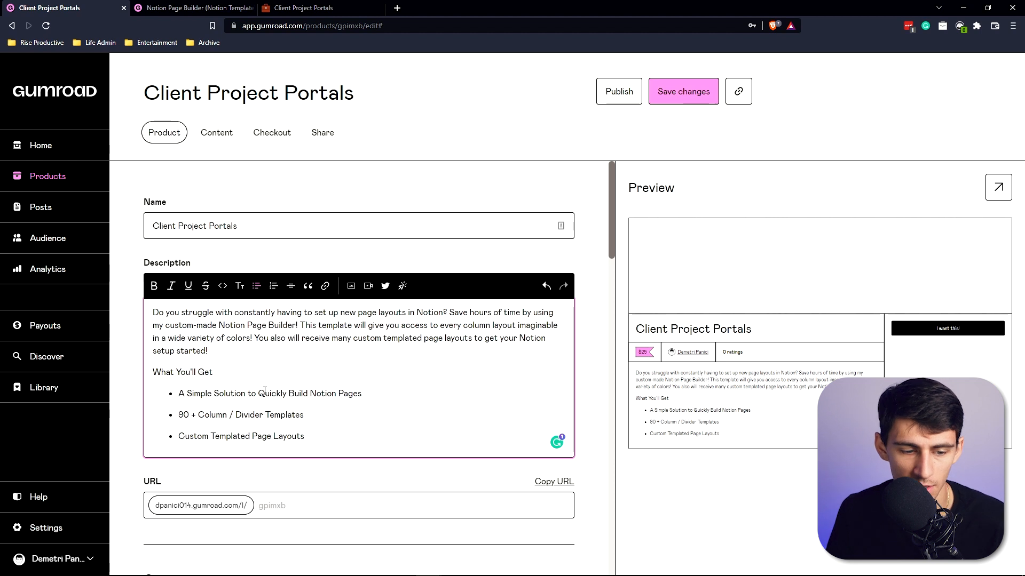
# Replace the first bullet with "A fully functional Notion CRM System.".
pyautogui.scroll(-2, 272, 384)
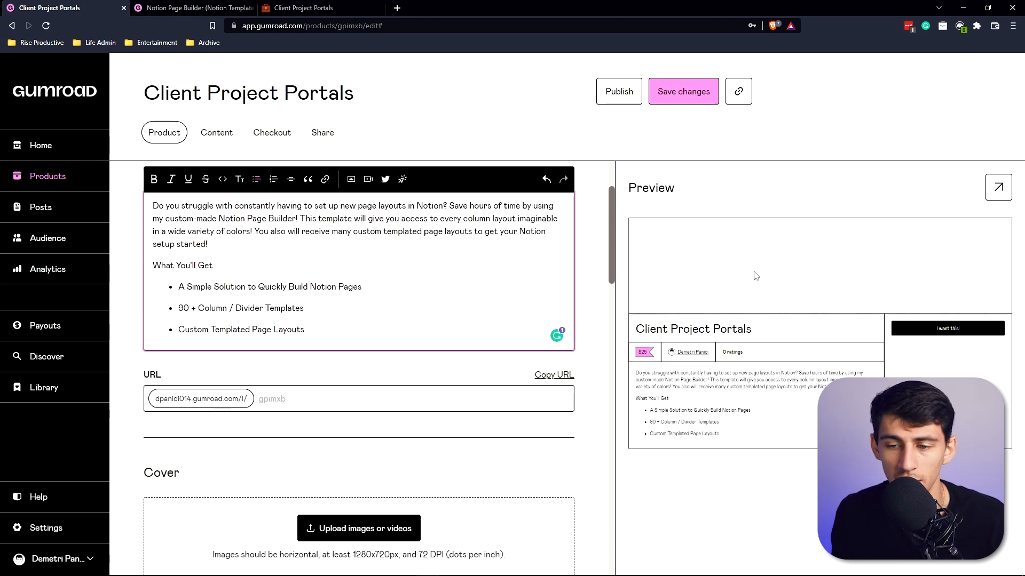
pyautogui.moveTo(363, 288); pyautogui.dragTo(176, 291)
pyautogui.write('A')
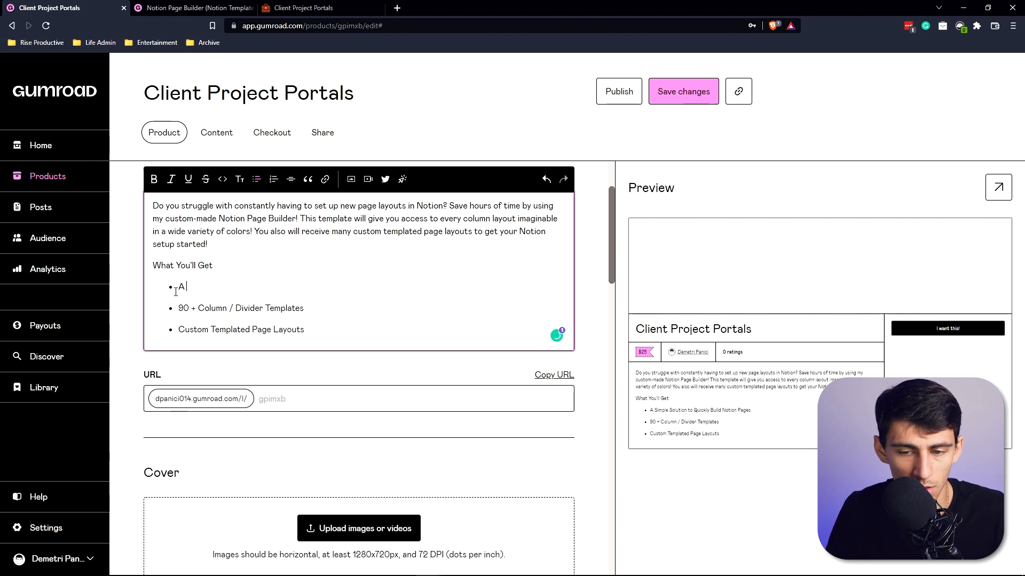
pyautogui.write(' fully functional Notio')
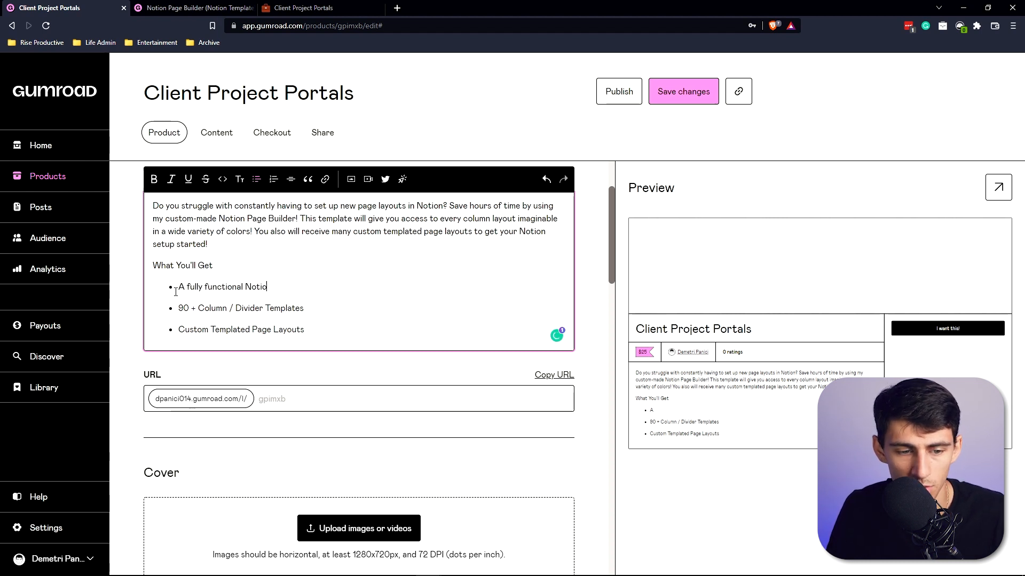
pyautogui.write('n CRM con')
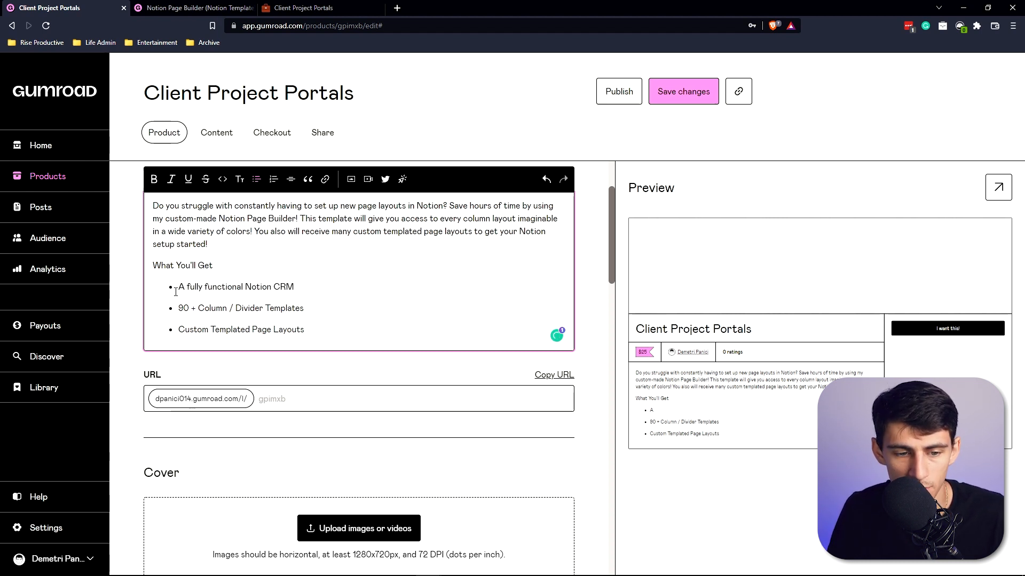
pyautogui.press('BackSpace')
pyautogui.write('System.')
# Replace the second bullet with "Individual Client Project Portal Templates".
pyautogui.tripleClick(199, 307)
pyautogui.write('Individual Client Project')
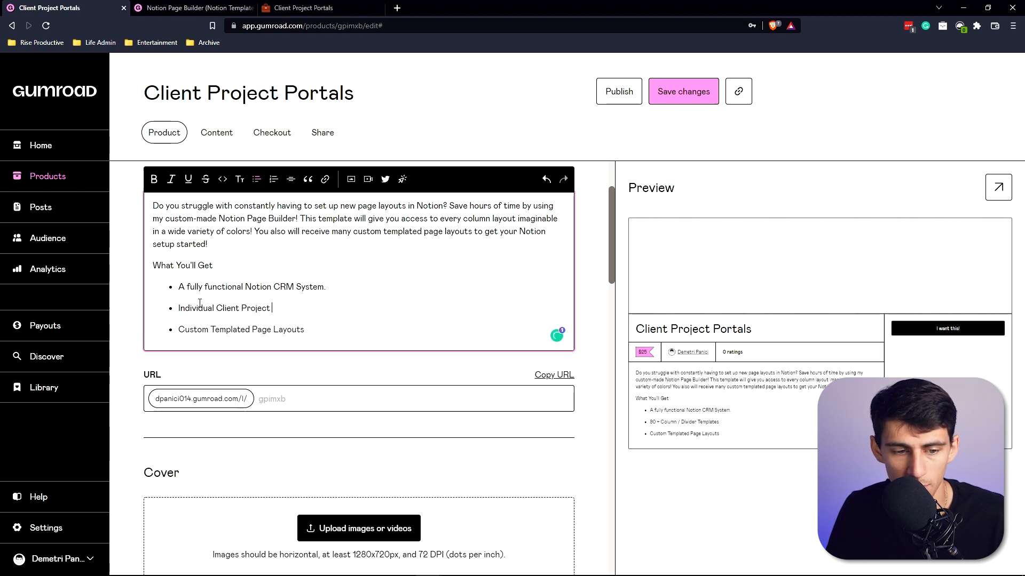
pyautogui.write(' Portal Templates')
# Replace the third bullet with "Project Management with Subtasks for each client".
pyautogui.tripleClick(234, 329)
pyautogui.write('Projec')
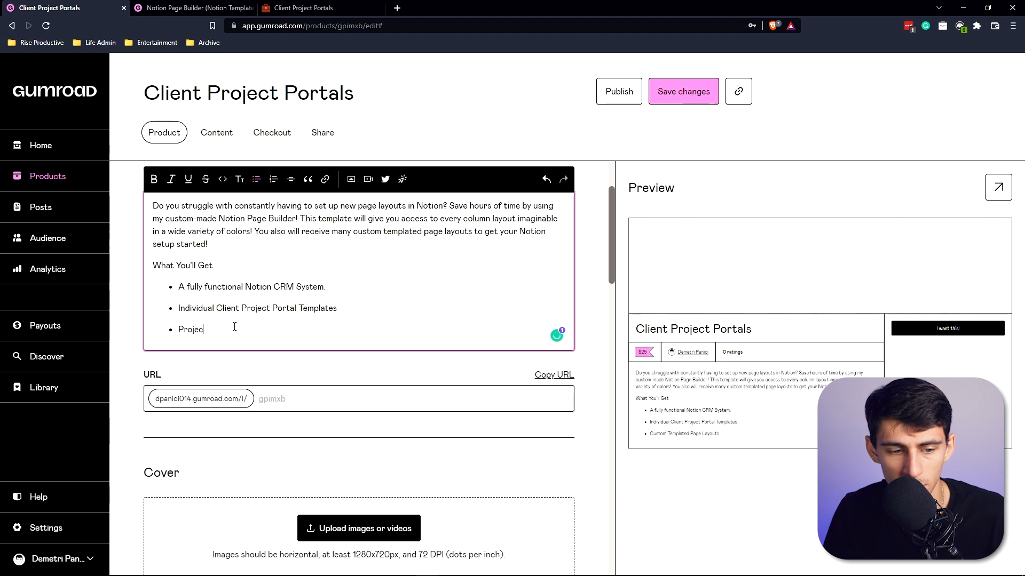
pyautogui.write('t Management with Subtasks for each client')
# Add a fourth bullet reading "Asset management and organization for each client.".
pyautogui.press('Return')
pyautogui.write('A')
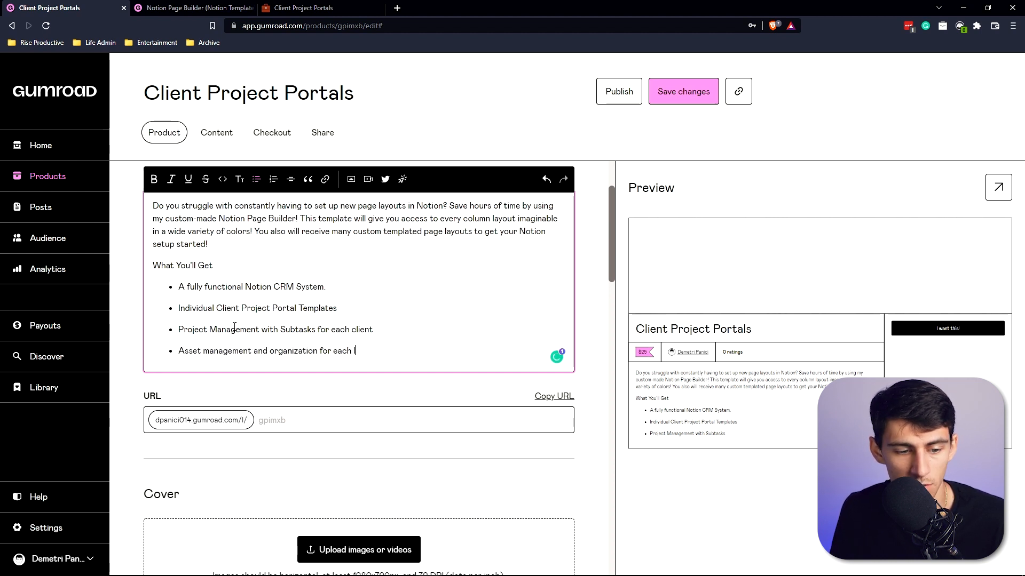
pyautogui.write('client.')
# Open the storefront and view the Content Creator Notion Workspace product page as a reference.
pyautogui.scroll(2, 238, 326)
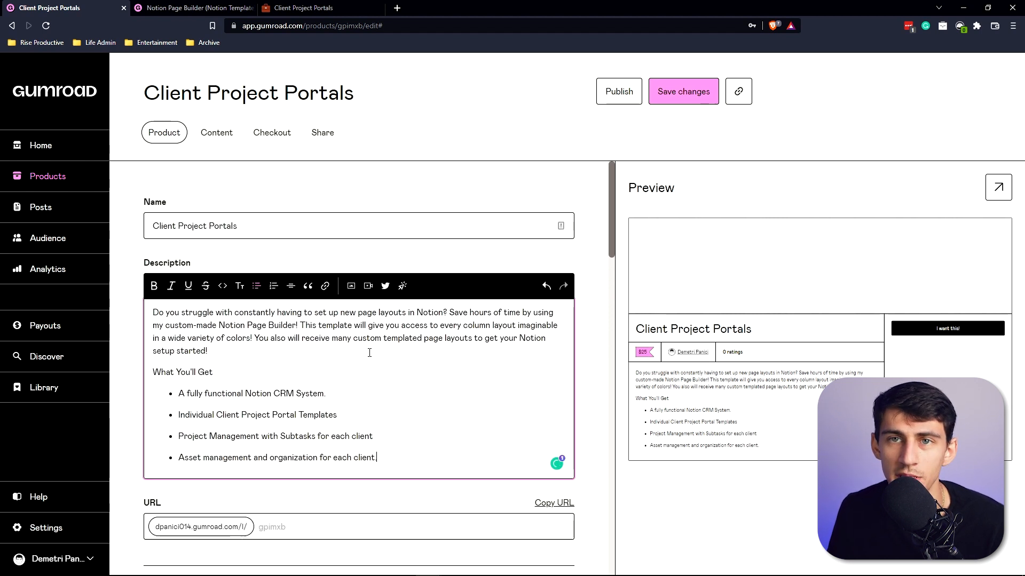
pyautogui.scroll(-6, 332, 411)
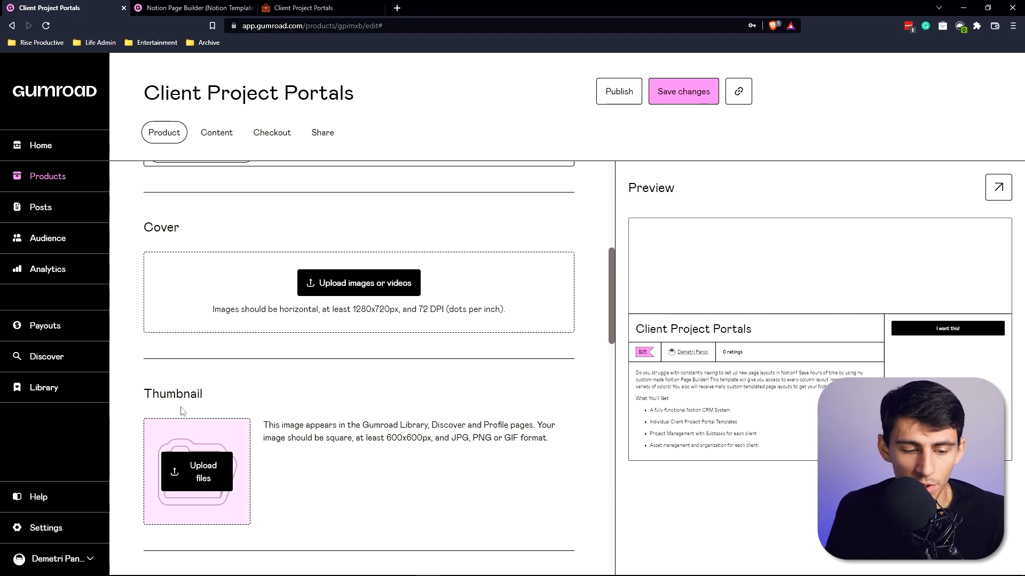
pyautogui.click(220, 7)
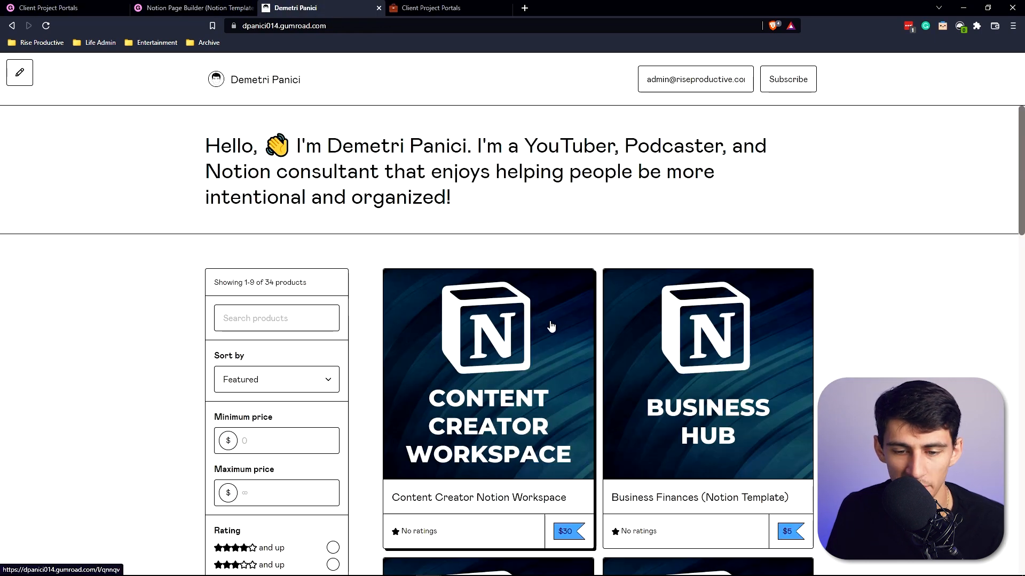
pyautogui.click(552, 326)
pyautogui.click(789, 280)
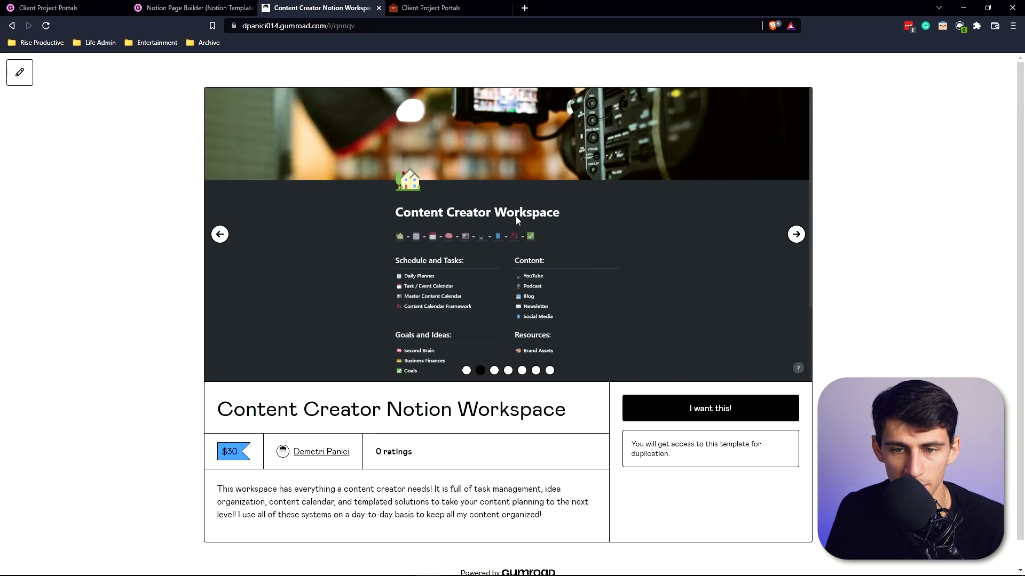
pyautogui.click(66, 7)
pyautogui.click(315, 7)
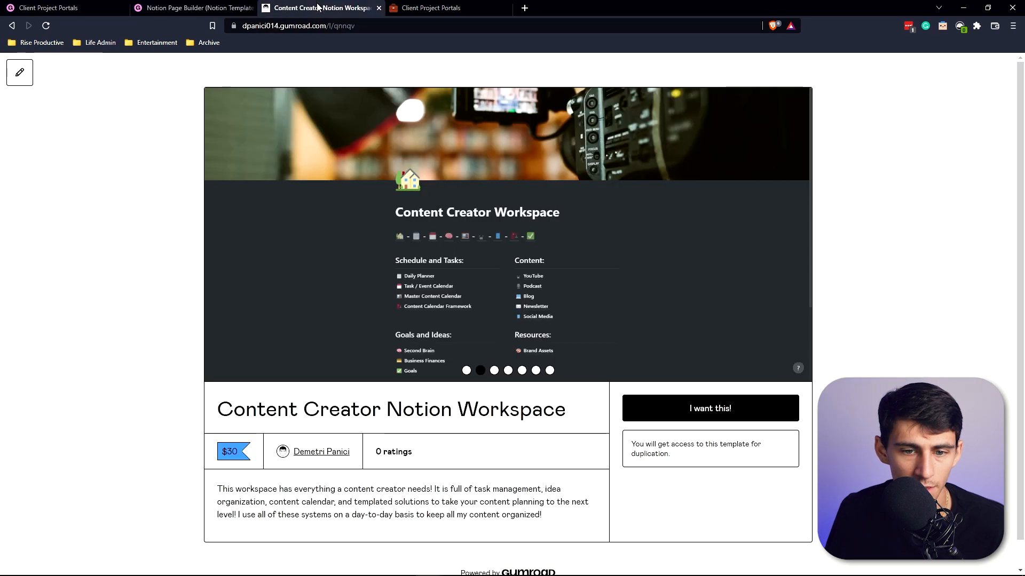
pyautogui.click(55, 5)
pyautogui.click(201, 428)
pyautogui.click(229, 508)
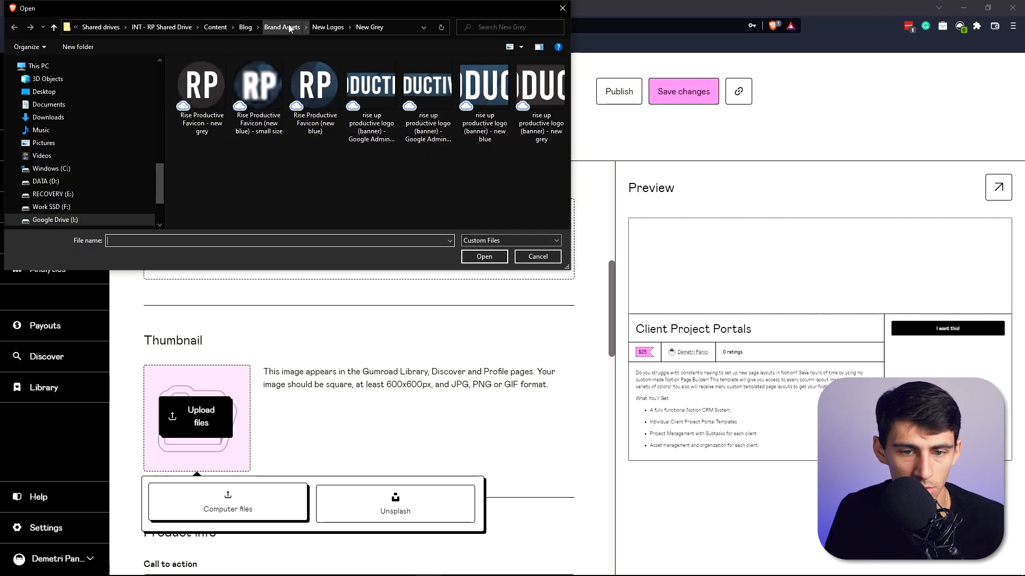
pyautogui.click(533, 255)
# Return to the storefront's product list.
pyautogui.click(307, 5)
pyautogui.hotkey('alt', 'Left')
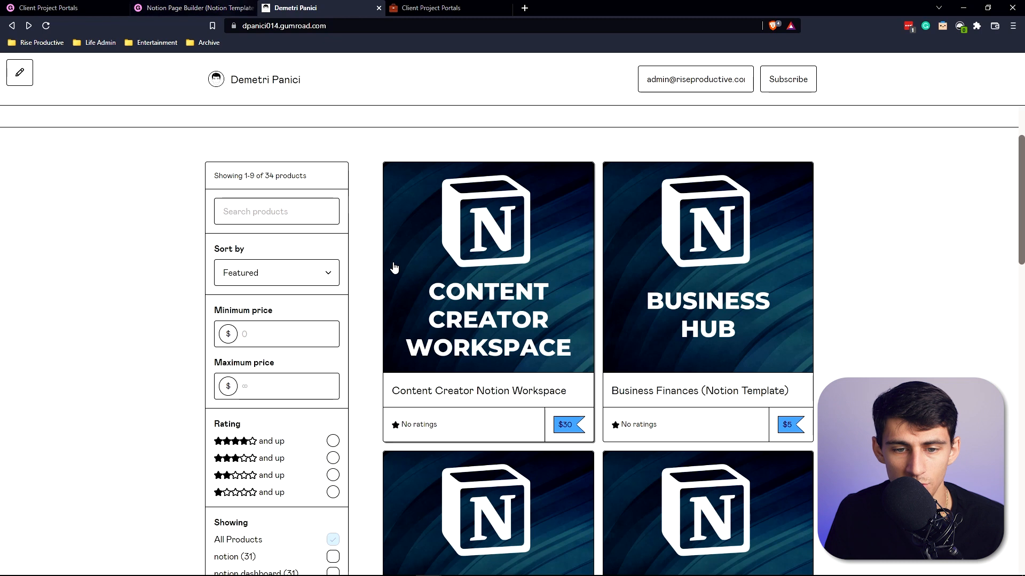
pyautogui.click(68, 7)
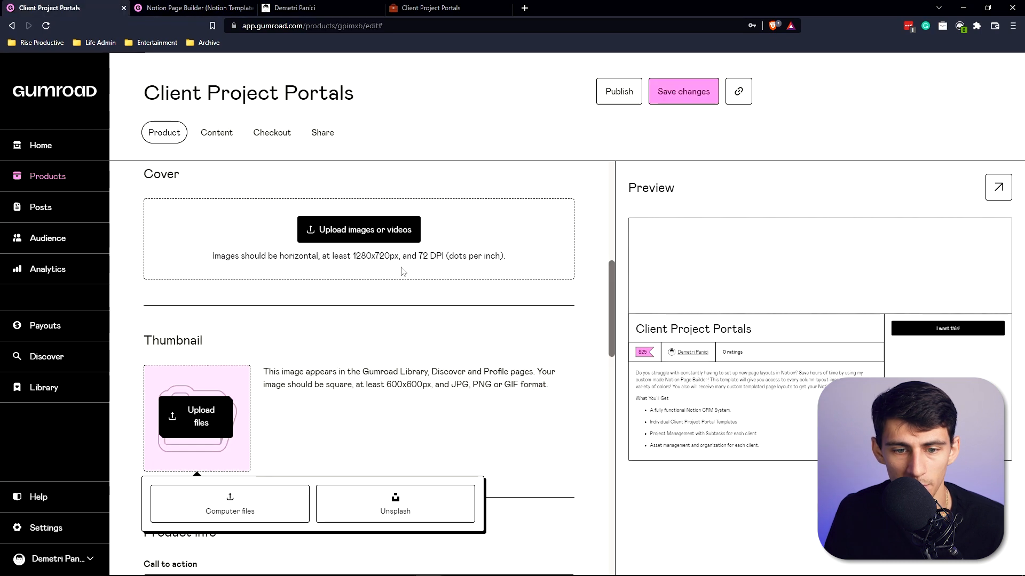
pyautogui.click(359, 521)
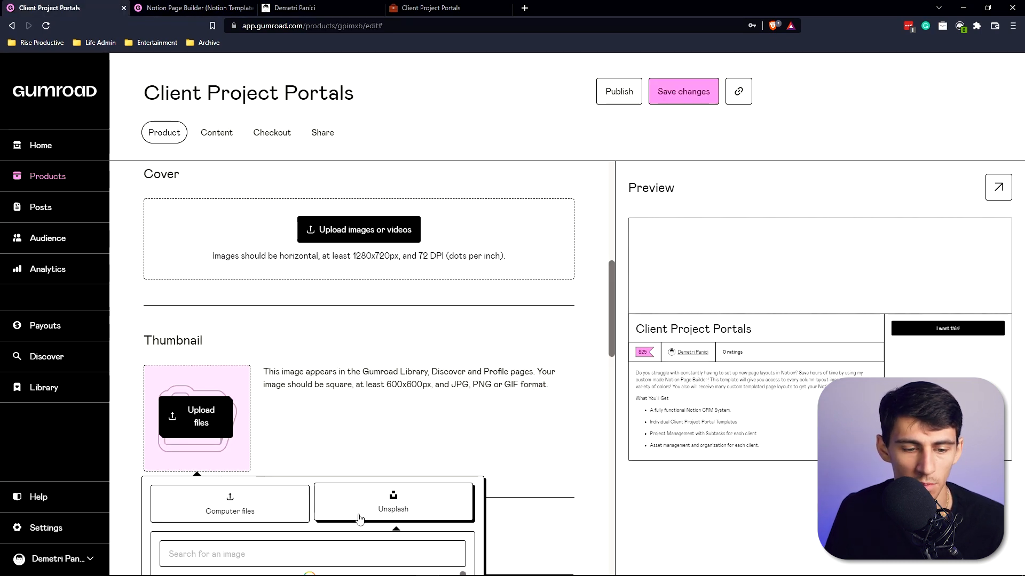
pyautogui.scroll(-2, 321, 502)
pyautogui.scroll(1, 309, 488)
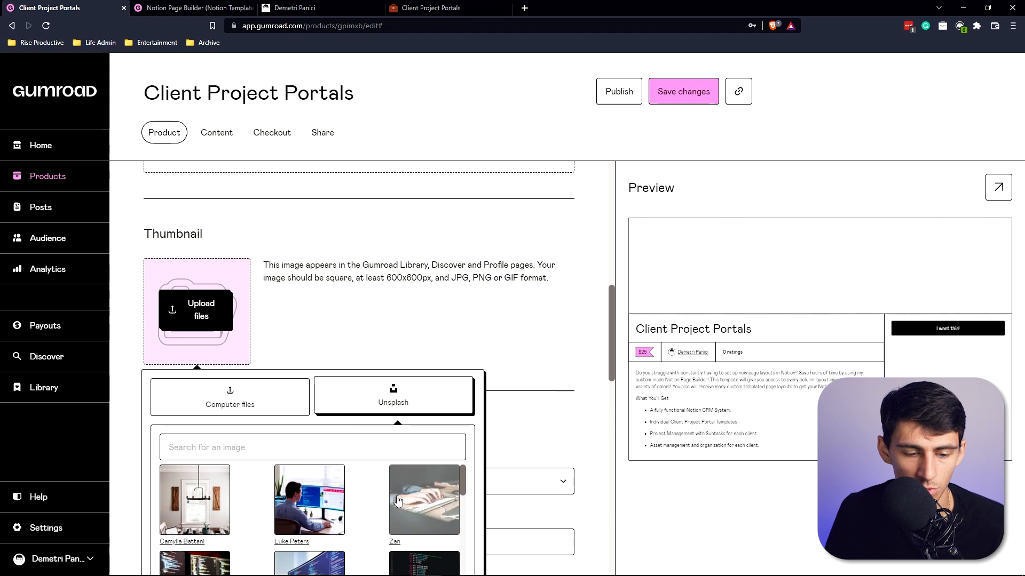
pyautogui.click(424, 502)
pyautogui.scroll(-2, 232, 231)
pyautogui.scroll(2, 230, 231)
pyautogui.click(247, 260)
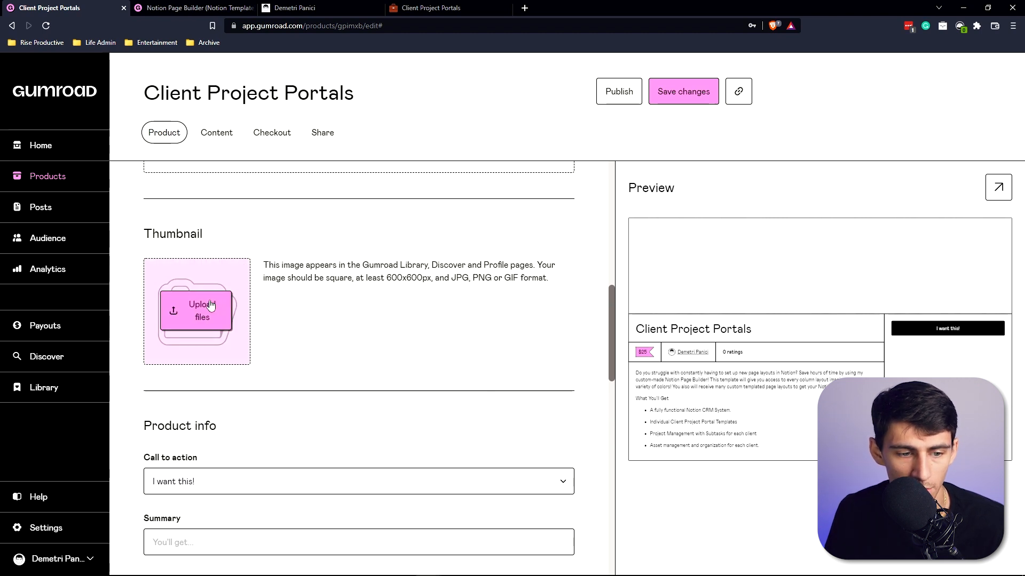
# Set the product thumbnail to an Unsplash image found by searching "notion".
pyautogui.click(201, 310)
pyautogui.click(252, 449)
pyautogui.write('notion')
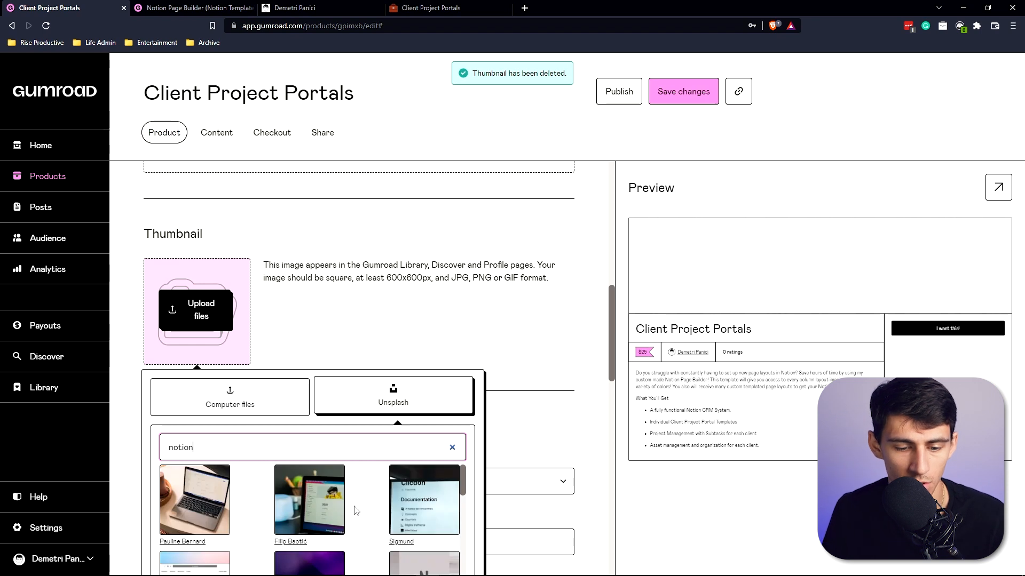
pyautogui.click(424, 499)
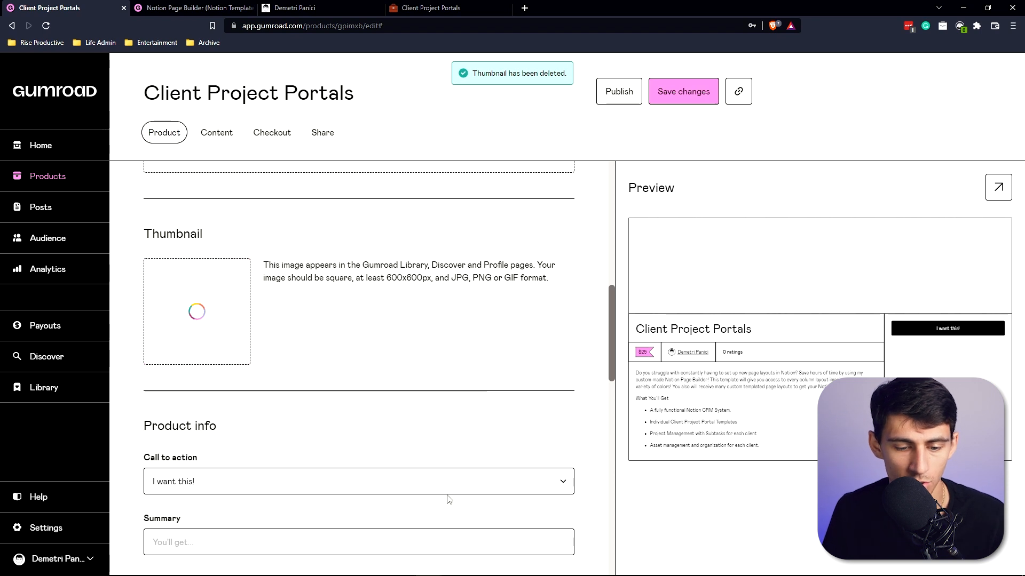
# Add an image from Unsplash as the product cover.
pyautogui.scroll(1, 417, 288)
pyautogui.scroll(2, 381, 331)
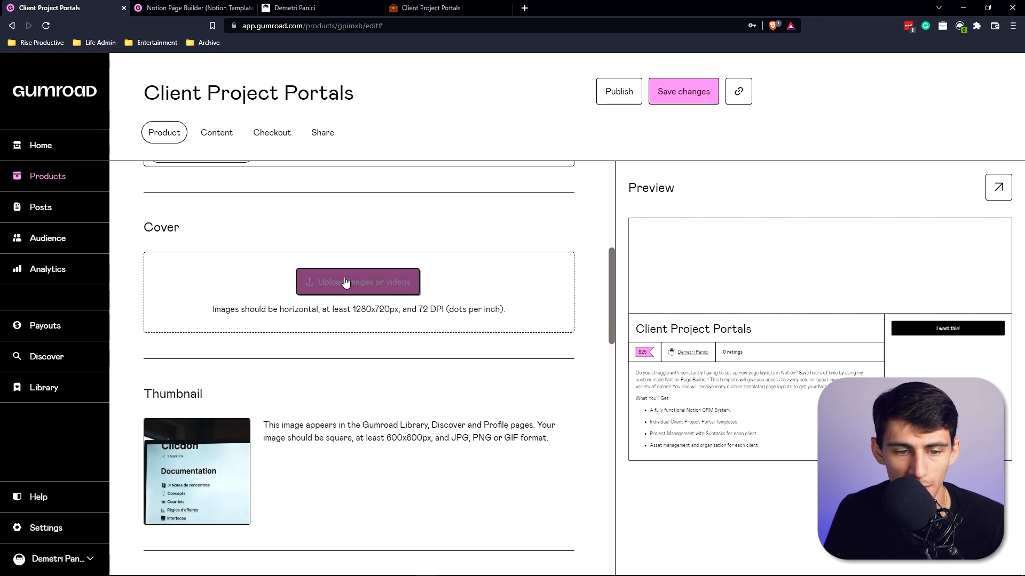
pyautogui.click(340, 291)
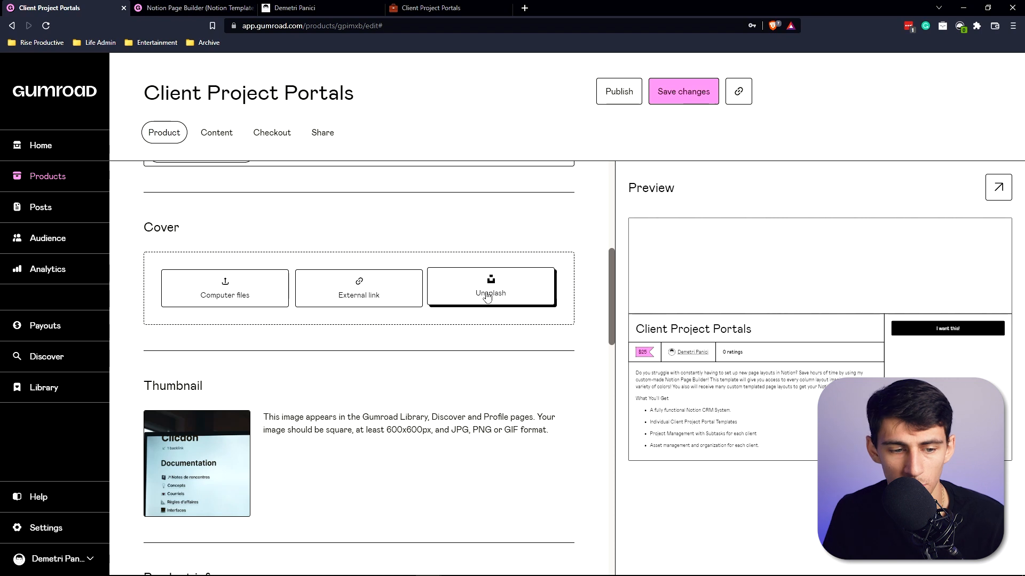
pyautogui.click(488, 293)
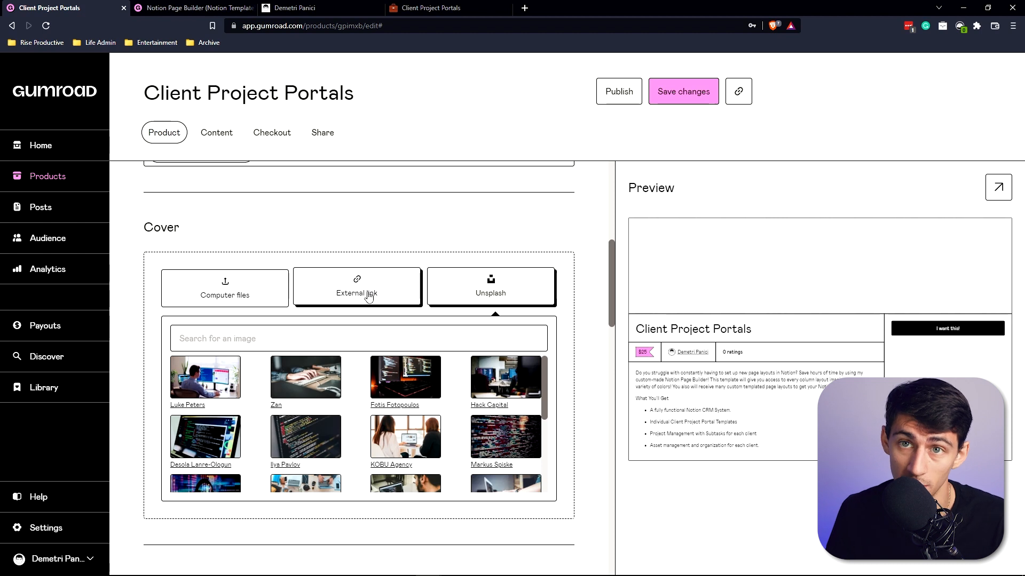
# Search the storefront for "evergreen" and browse the Evergreen Notion Workspace product page and its images.
pyautogui.click(313, 210)
pyautogui.write('evergreen')
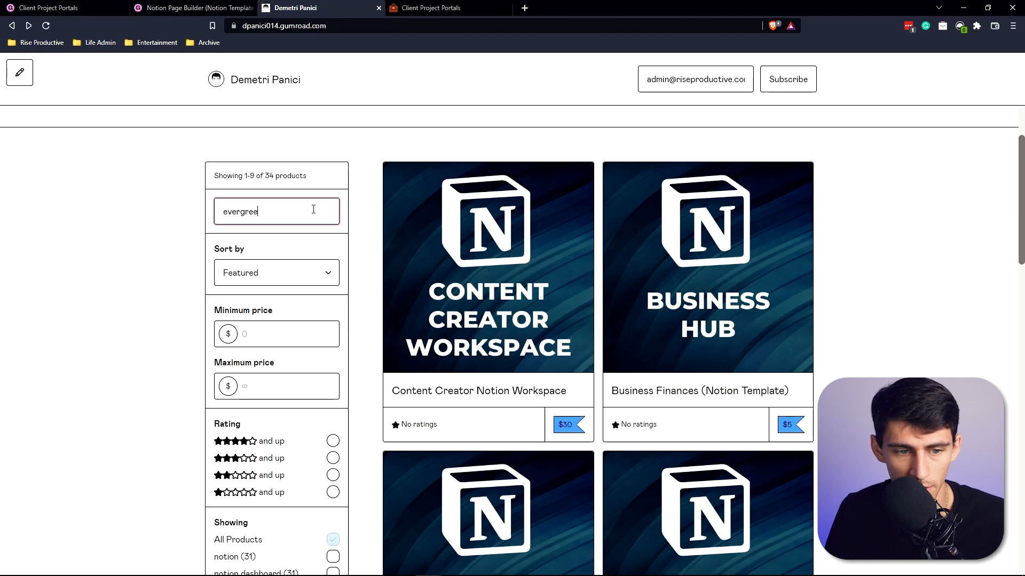
pyautogui.press('Return')
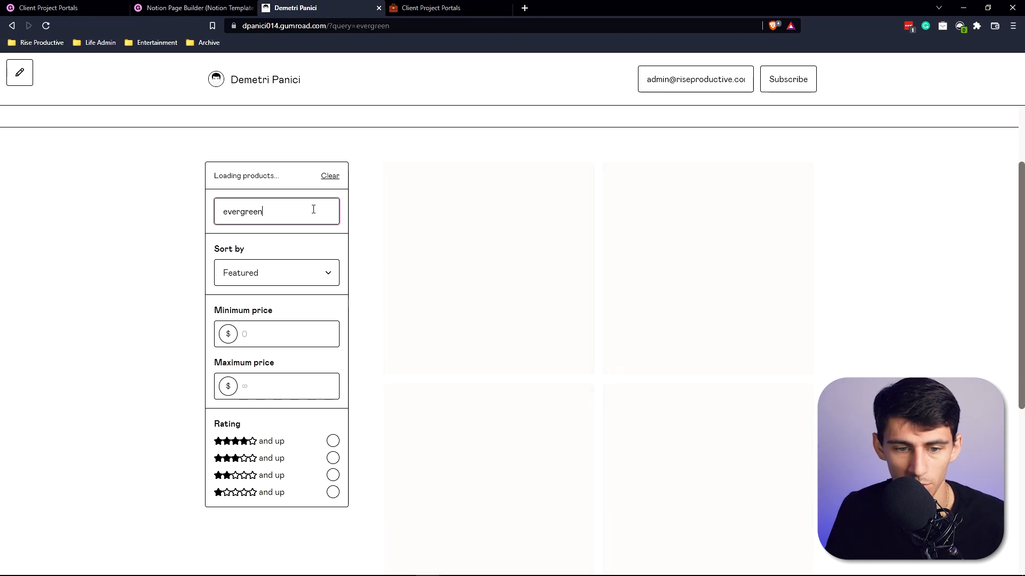
pyautogui.click(539, 293)
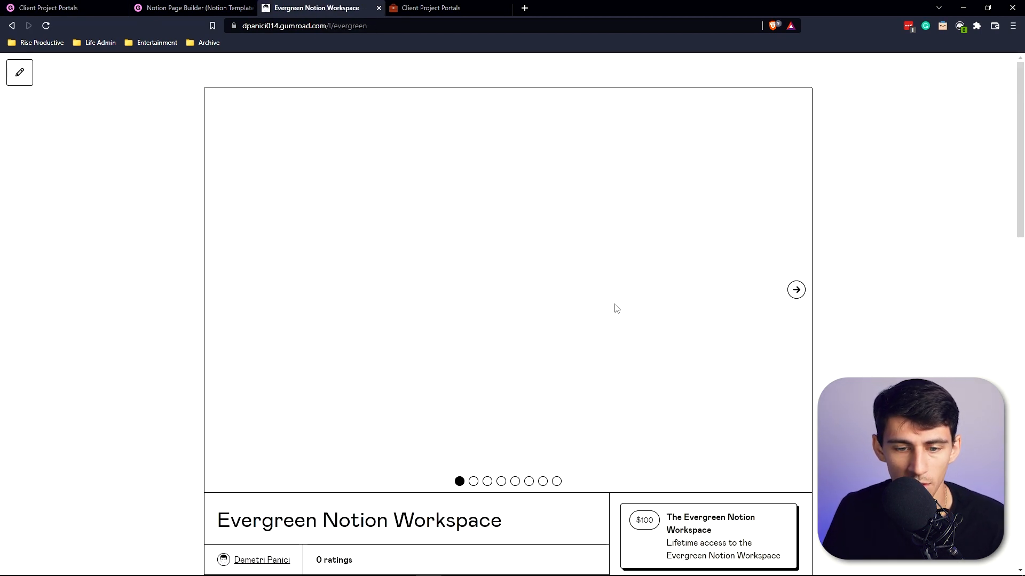
pyautogui.scroll(-7, 811, 272)
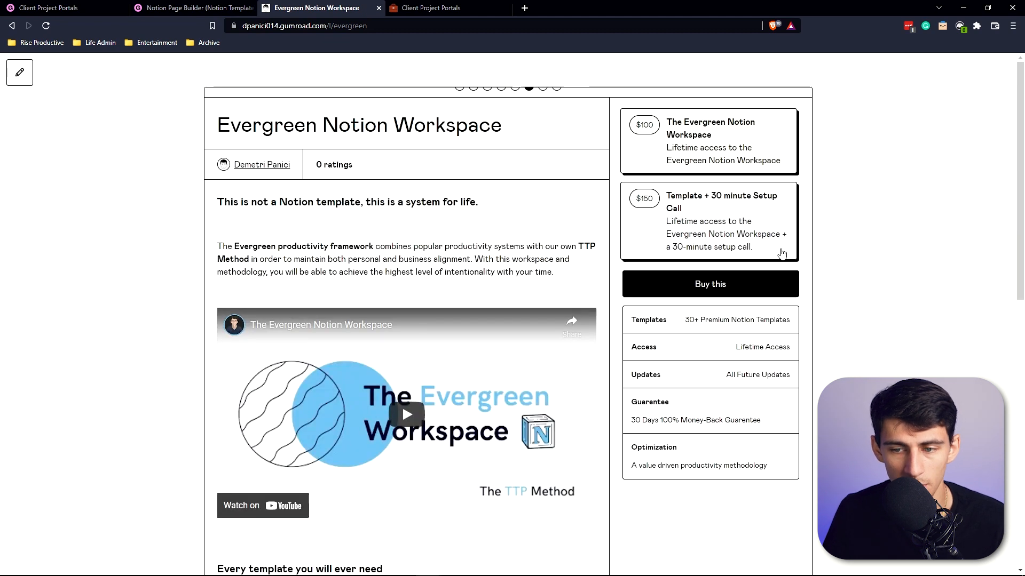
pyautogui.scroll(5, 781, 248)
pyautogui.click(800, 230)
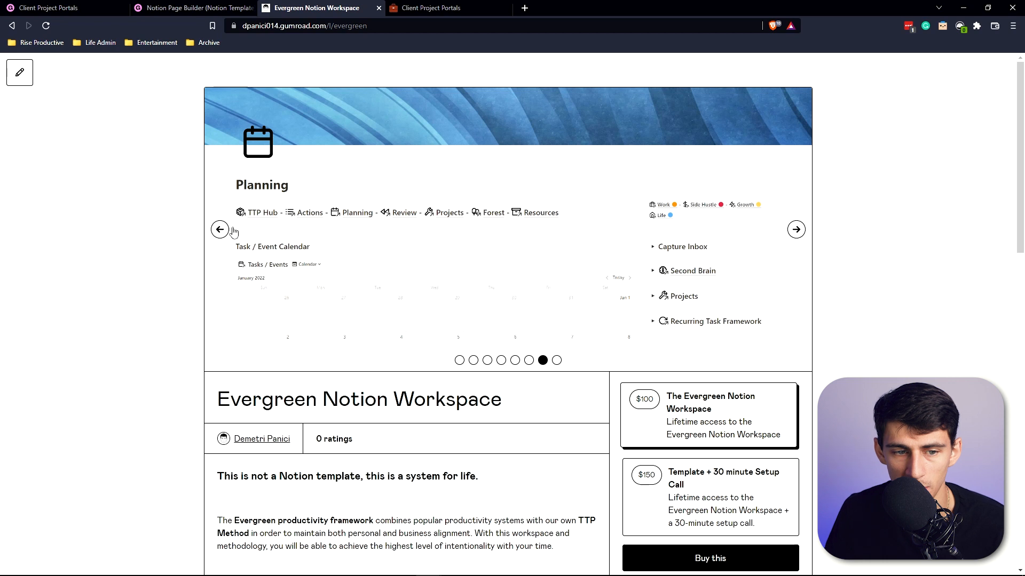
pyautogui.click(227, 231)
pyautogui.click(227, 231)
pyautogui.click(227, 231)
pyautogui.click(230, 232)
pyautogui.click(230, 232)
pyautogui.click(231, 265)
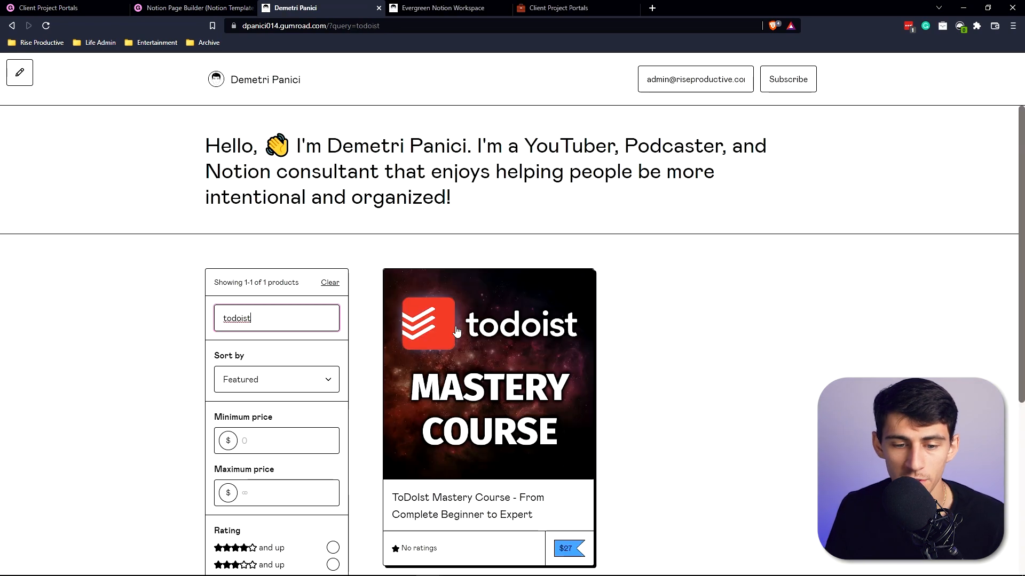
# Open the ToDoist Mastery Course product page as a reference and play its intro video.
pyautogui.click(456, 331)
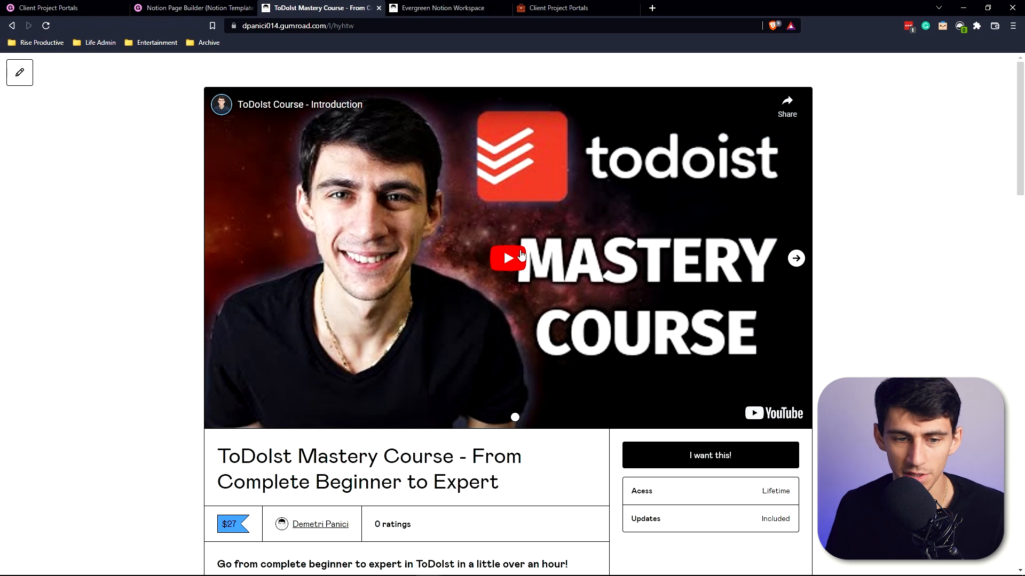
pyautogui.click(510, 284)
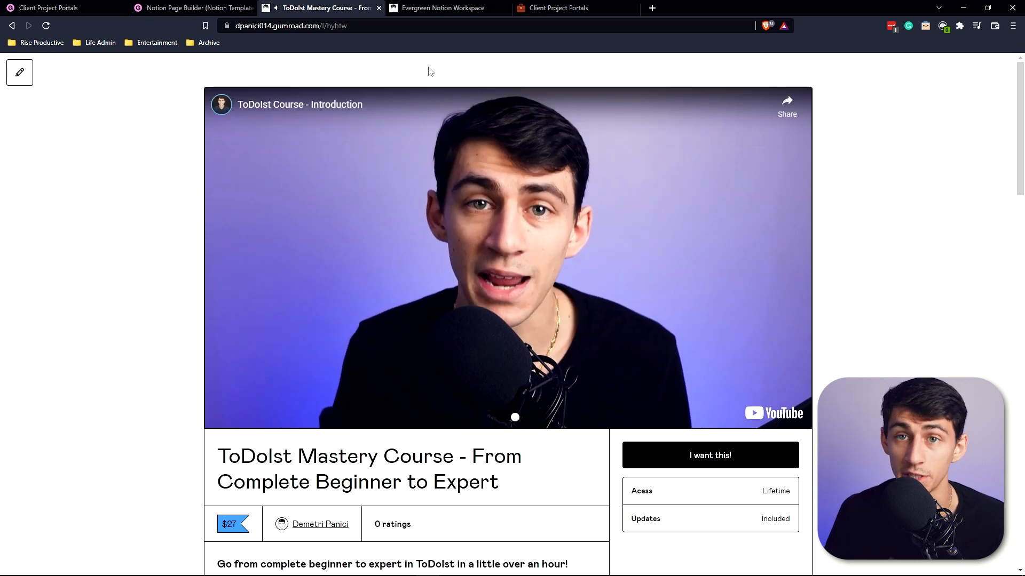
pyautogui.scroll(-4, 436, 279)
pyautogui.hotkey('ctrl', 'Tab')
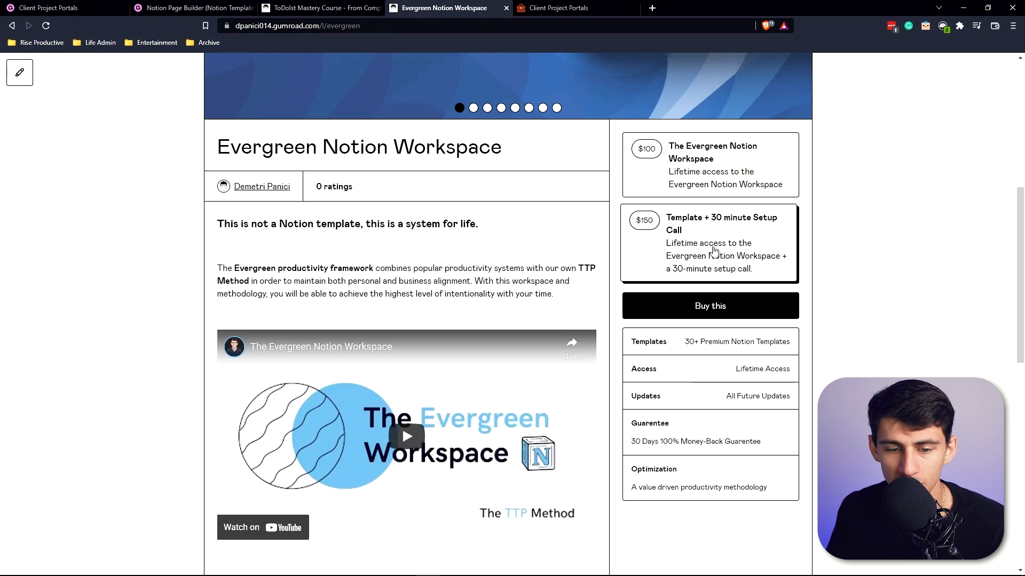
pyautogui.scroll(1, 710, 251)
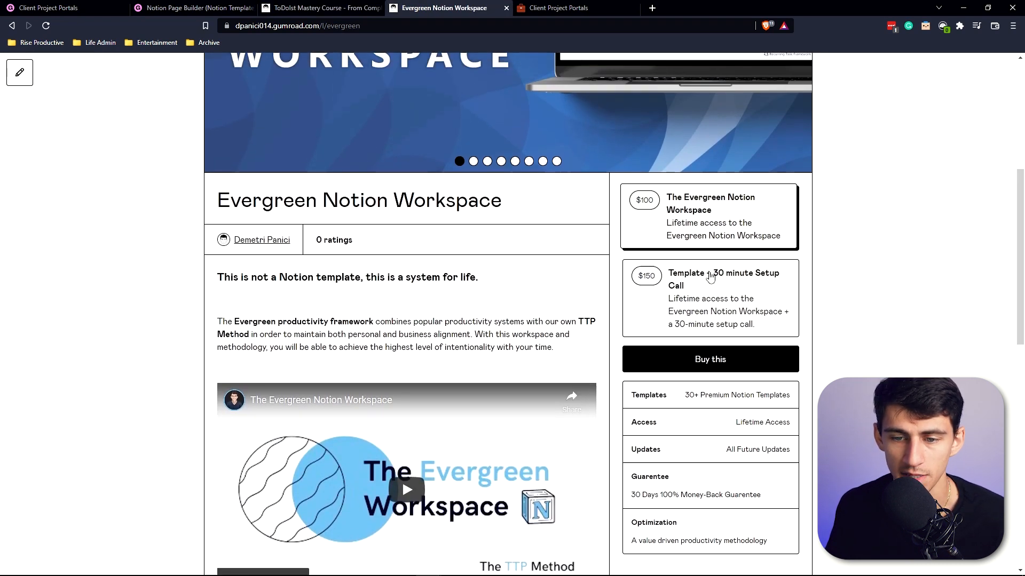
# Set the product summary to "Lifetime Access to this Template".
pyautogui.click(155, 8)
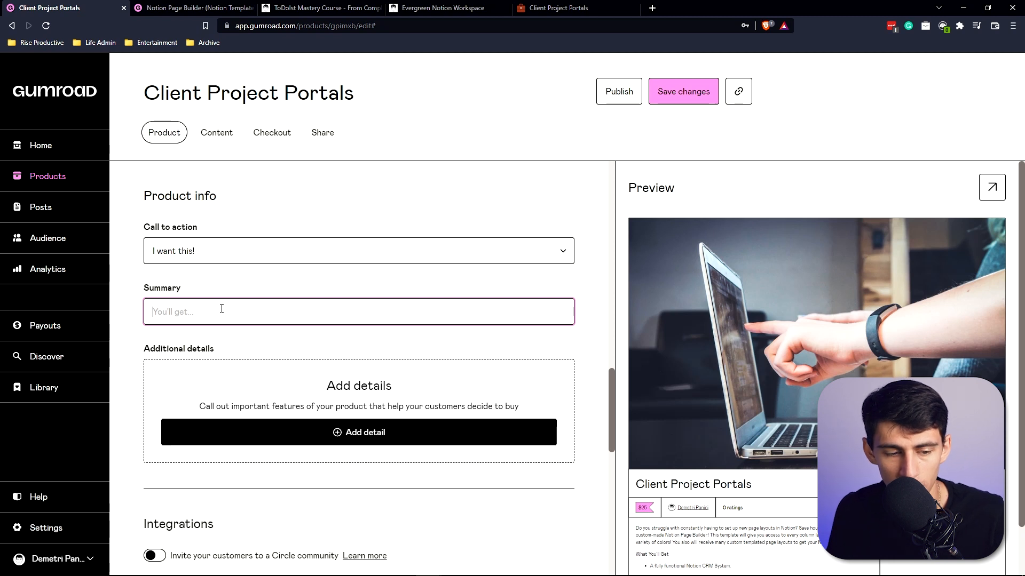
pyautogui.write('Lifetime Acess to')
pyautogui.hotkey('ctrl', 'BackSpace')
pyautogui.hotkey('ctrl', 'BackSpace')
pyautogui.hotkey('ctrl', 'BackSpace')
pyautogui.write('Access to t')
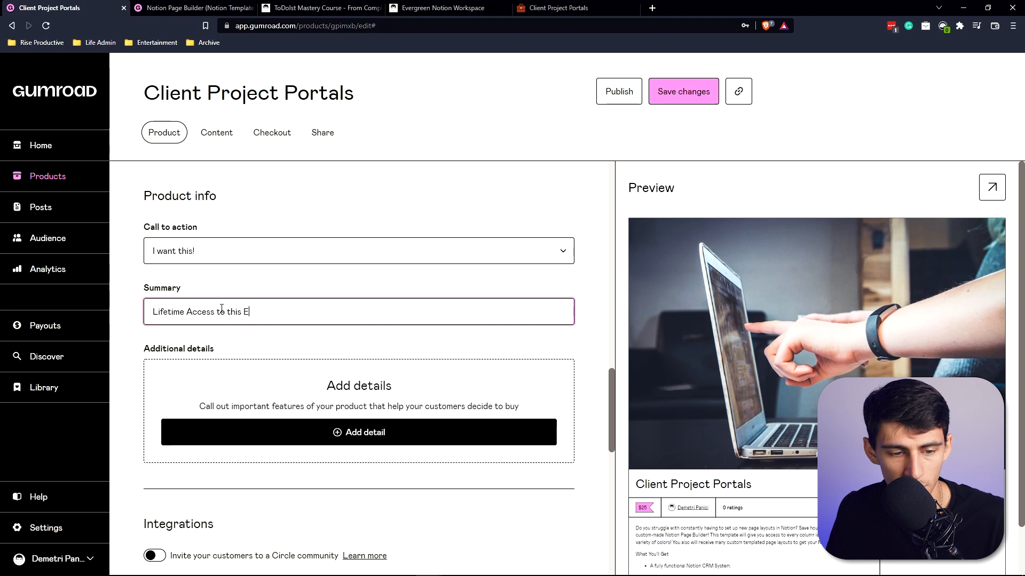
# Add a product version named "Client Project Portal Template".
pyautogui.scroll(-9, 289, 425)
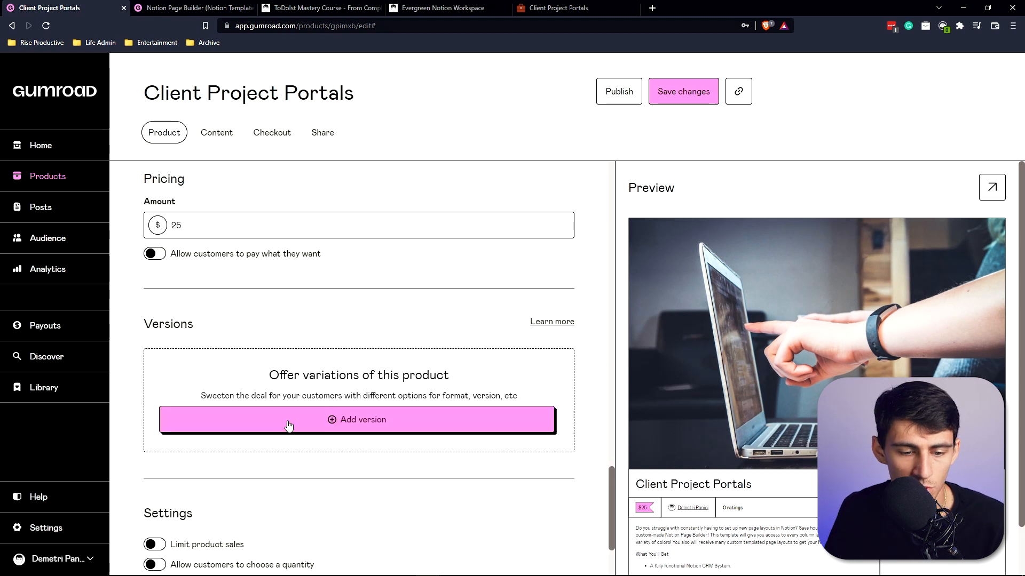
pyautogui.click(315, 414)
pyautogui.scroll(-2, 374, 368)
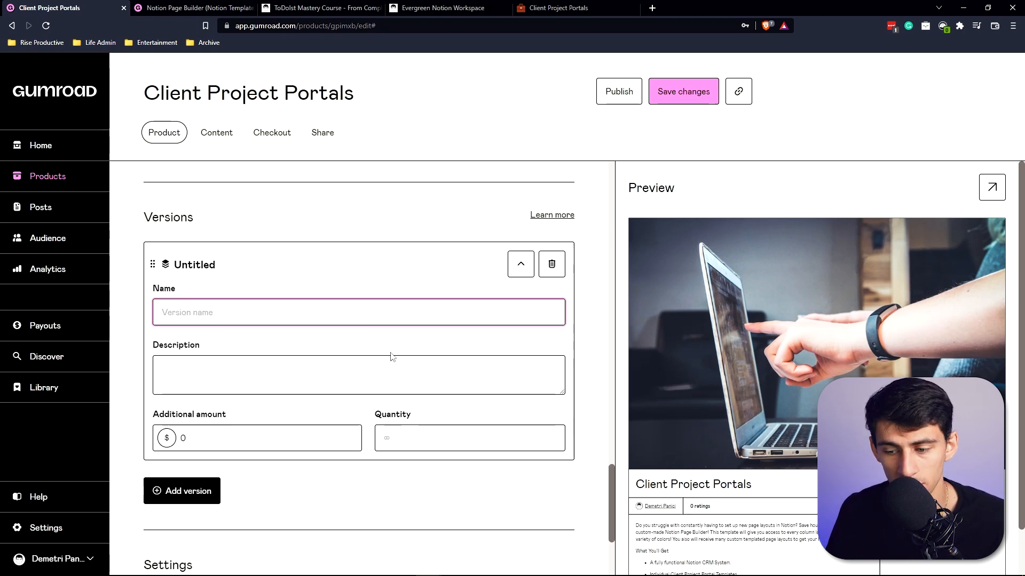
pyautogui.write('Client Projec')
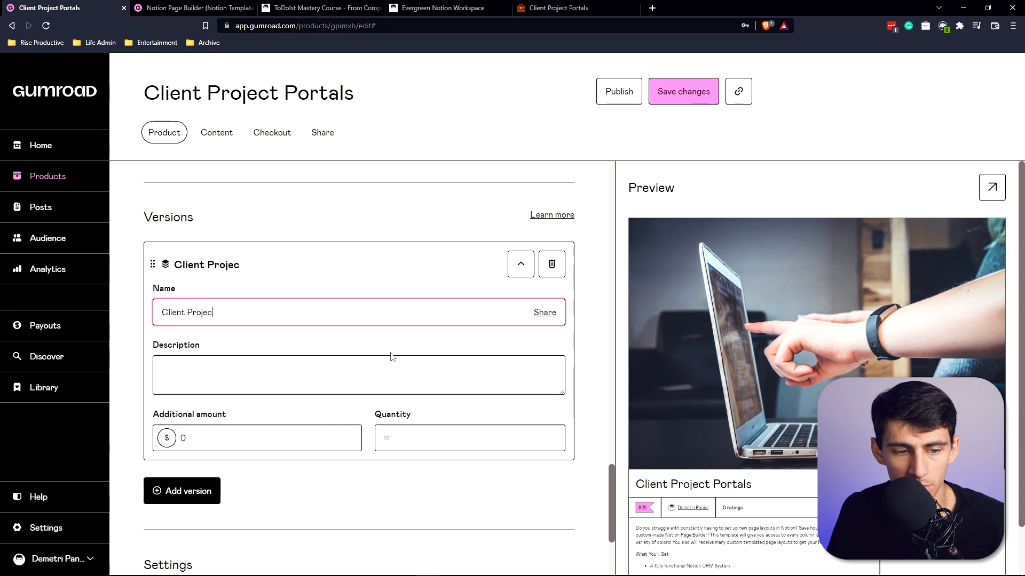
pyautogui.write('t Portal Template')
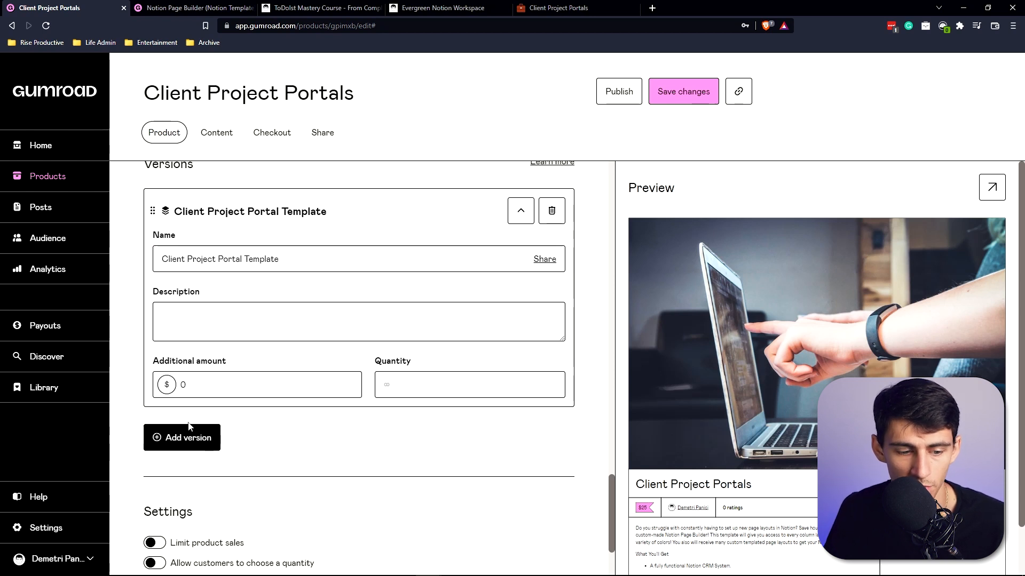
# Add a second version named "Client Project Portal Template + 1 Hour Consultation / Implementation".
pyautogui.click(174, 437)
pyautogui.scroll(-2, 312, 372)
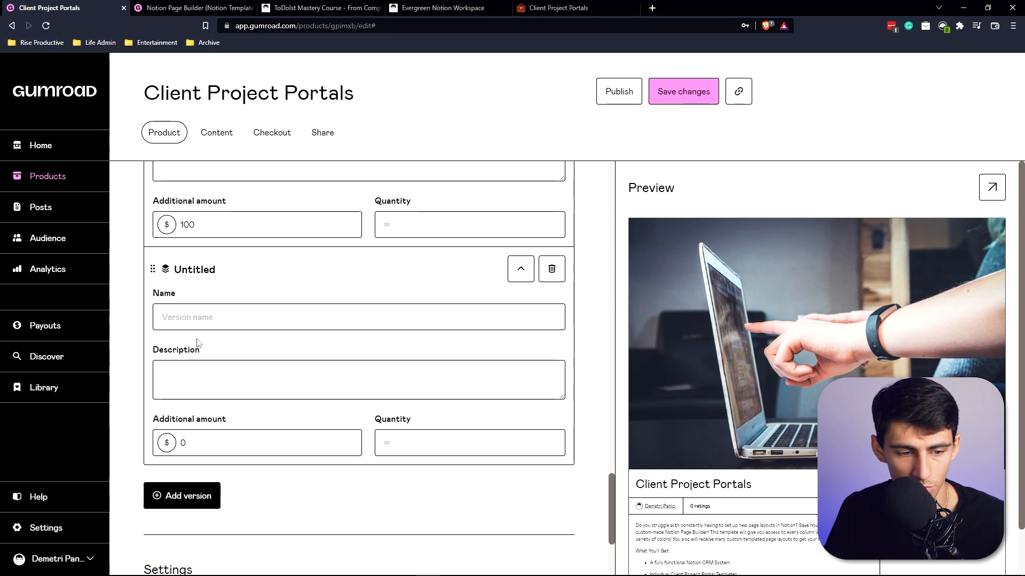
pyautogui.click(203, 323)
pyautogui.scroll(4, 396, 432)
pyautogui.write('Client Project Portal Template')
pyautogui.scroll(-1, 397, 433)
pyautogui.write('+ 1')
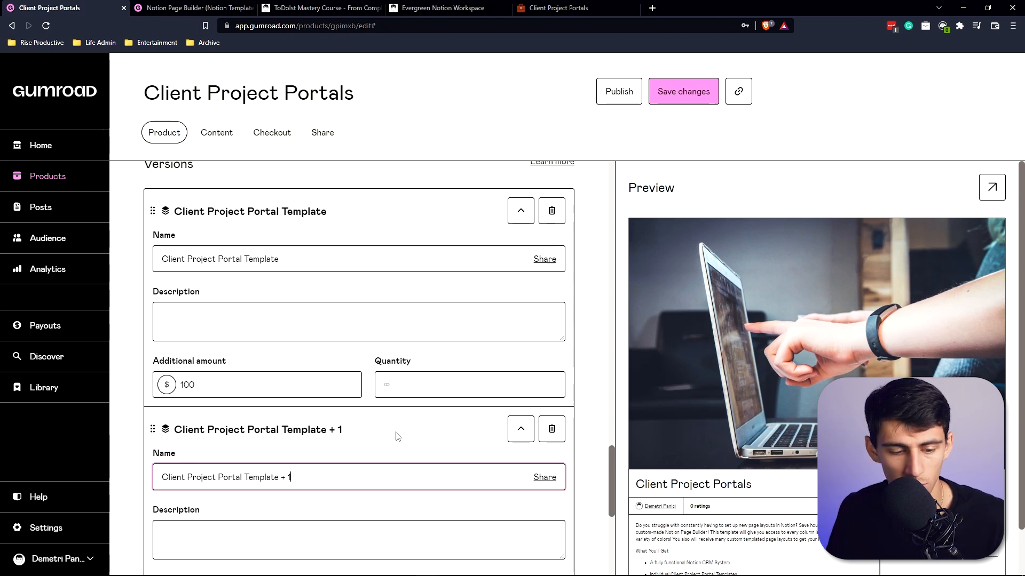
pyautogui.write(' Hour Consultation / Implementation')
# Describe the consultation version as 1 on 1 training with the creator on implementing this system into your Business.
pyautogui.scroll(-2, 383, 416)
pyautogui.click(348, 436)
pyautogui.write('You will receive 1 ')
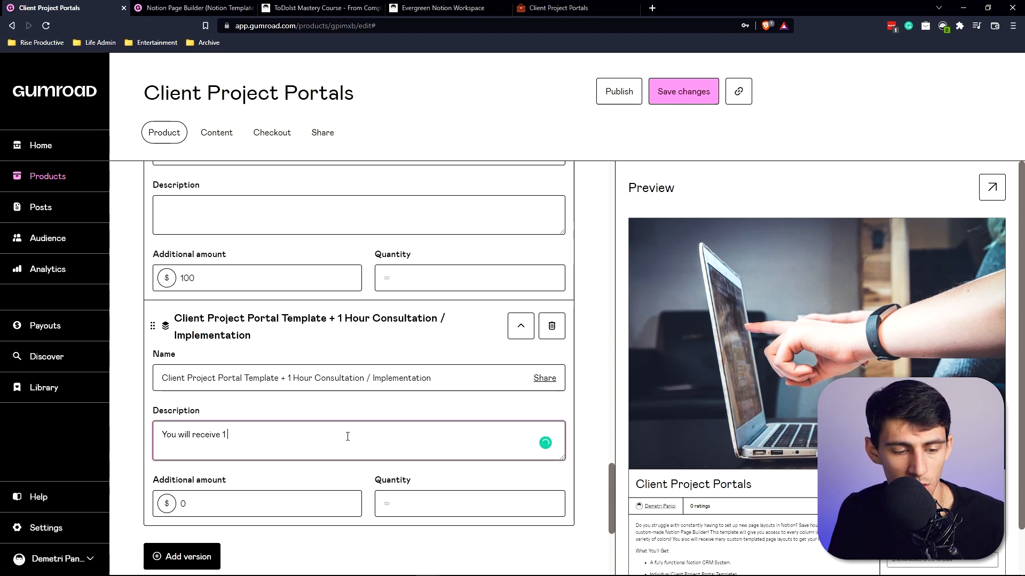
pyautogui.write('on 1 training with Demetri Panici on')
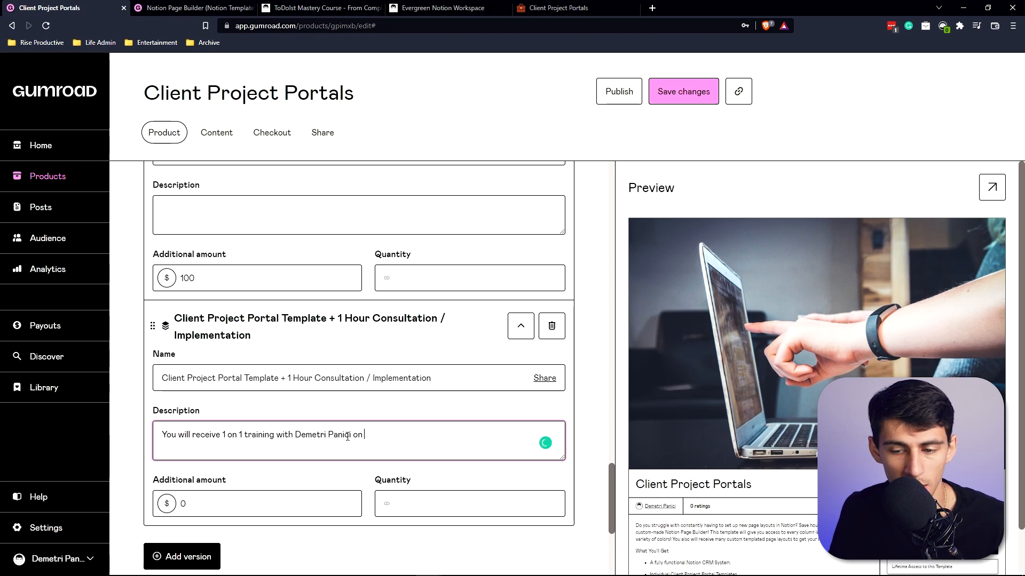
pyautogui.write(' how to implement this s')
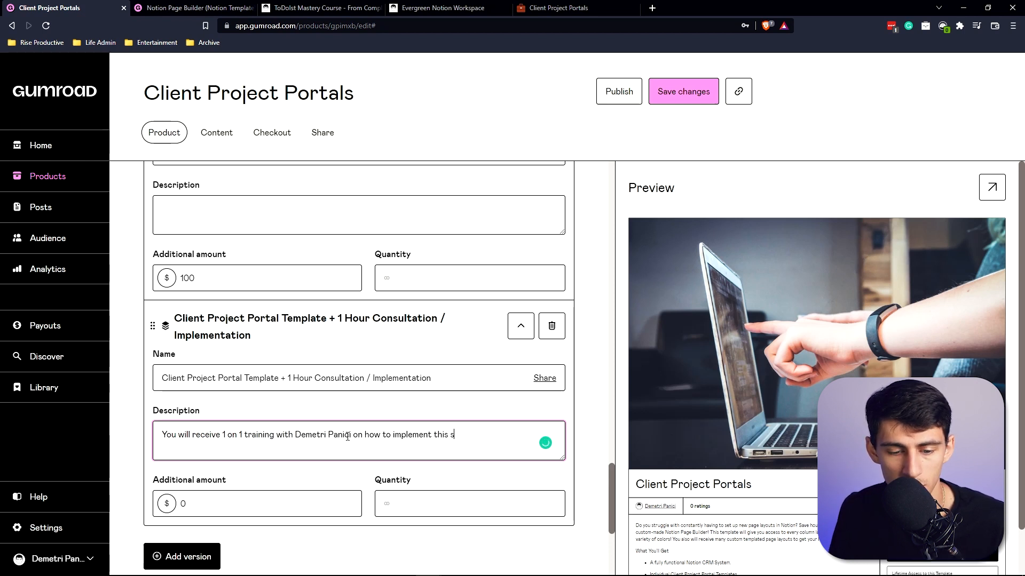
pyautogui.write('ystem into your Business!')
# Set the consultation version's additional amount to $75.
pyautogui.scroll(-1, 319, 438)
pyautogui.scroll(3, 265, 448)
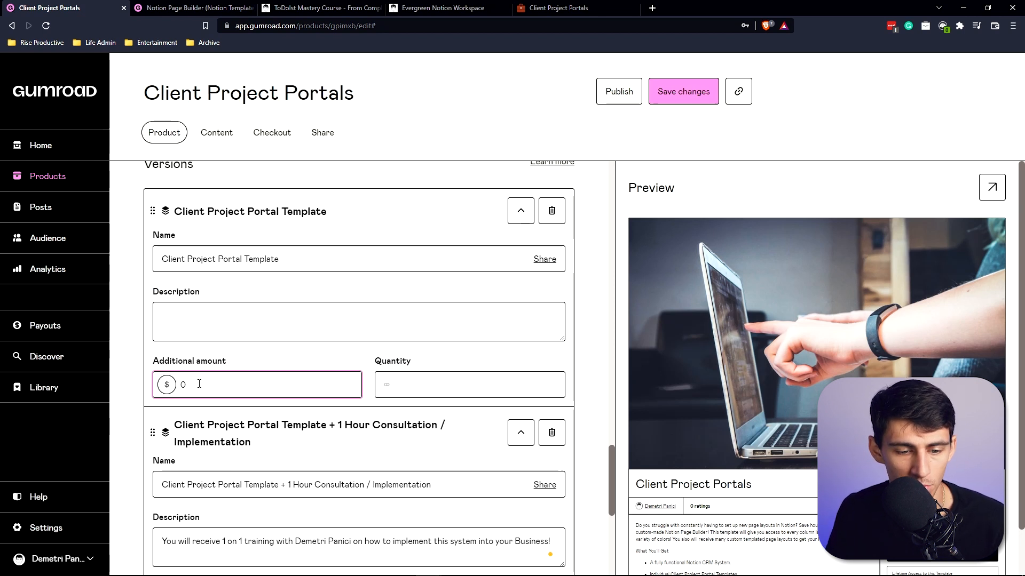
pyautogui.scroll(-4, 263, 446)
pyautogui.click(237, 400)
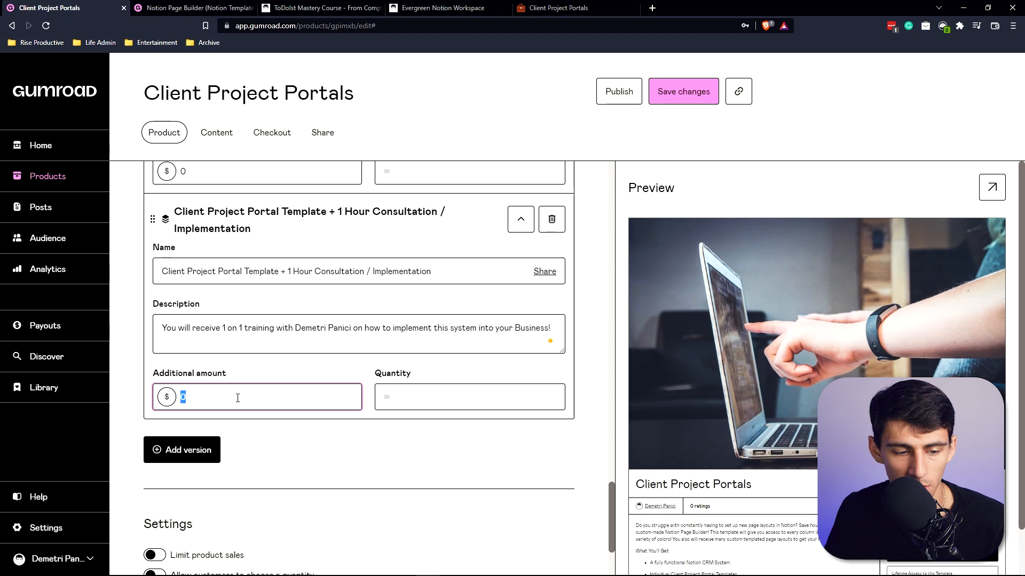
pyautogui.click(288, 372)
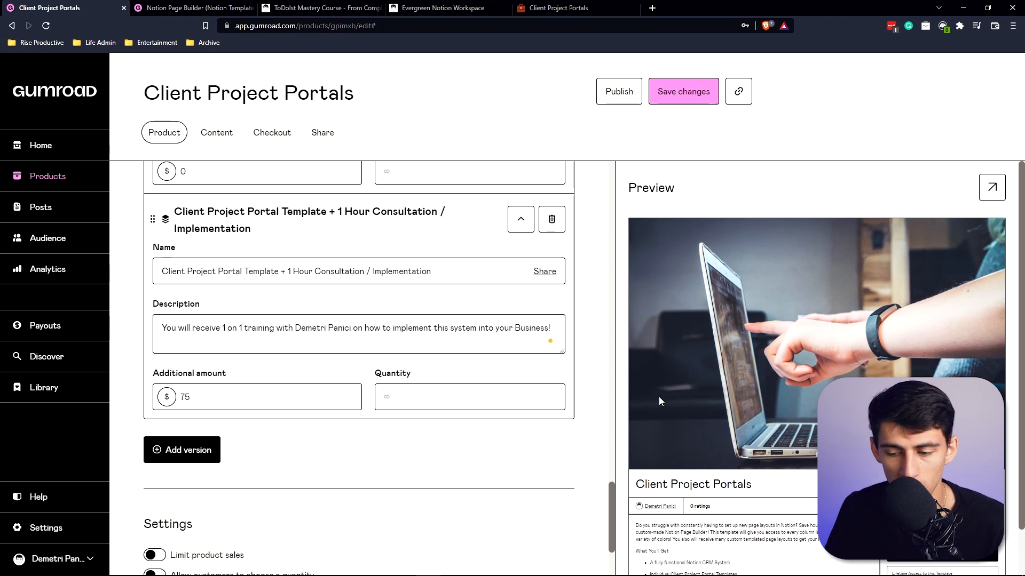
# Save the product changes and copy the product link.
pyautogui.scroll(-1, 854, 416)
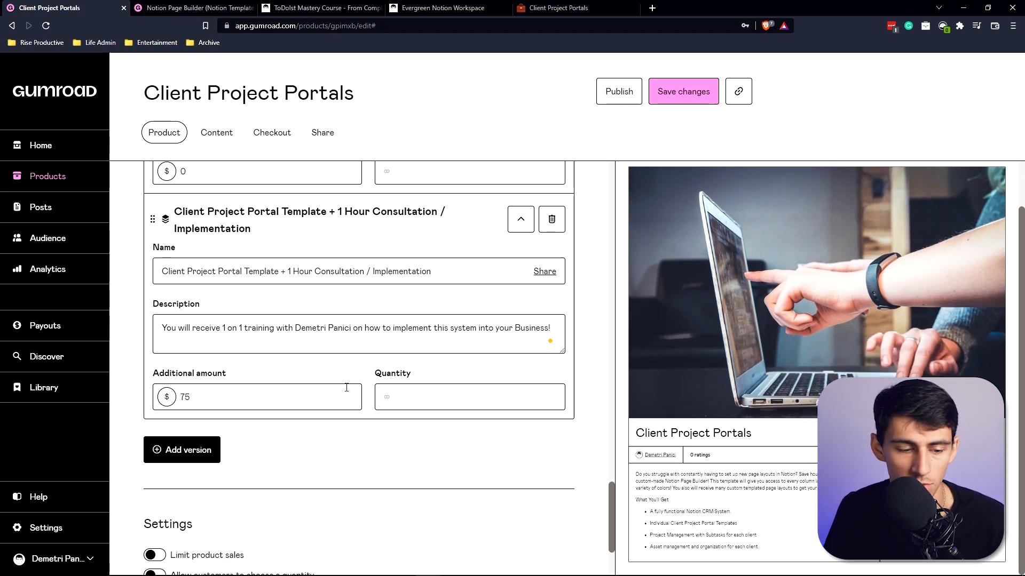
pyautogui.scroll(-2, 346, 387)
pyautogui.scroll(12, 293, 435)
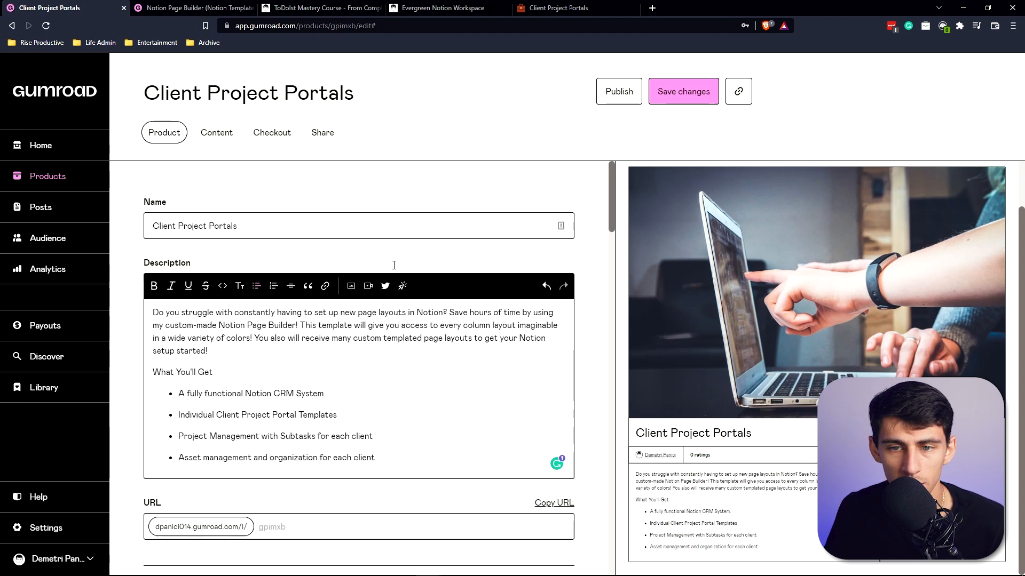
pyautogui.click(676, 90)
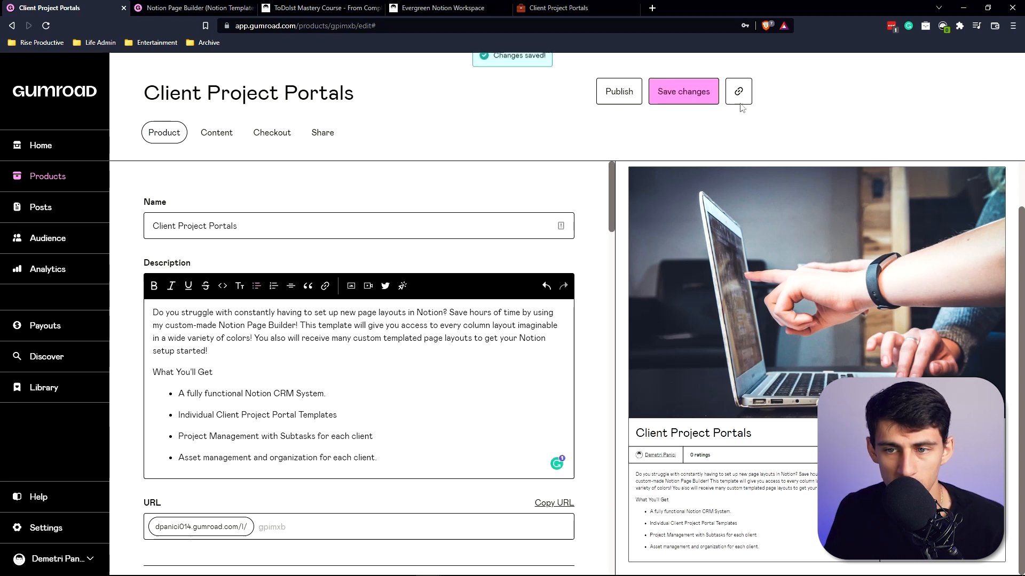
pyautogui.click(744, 89)
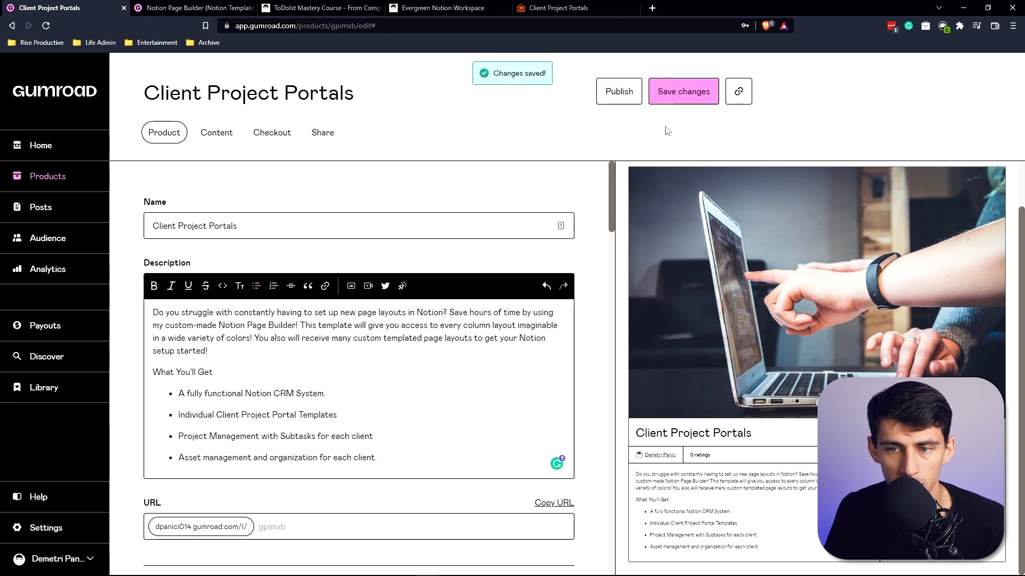
# Open the copied product link in a new tab.
pyautogui.hotkey('ctrl', 't')
pyautogui.write('https://dpanici014.gumroad.com/l/gpimxb')
pyautogui.press('Return')
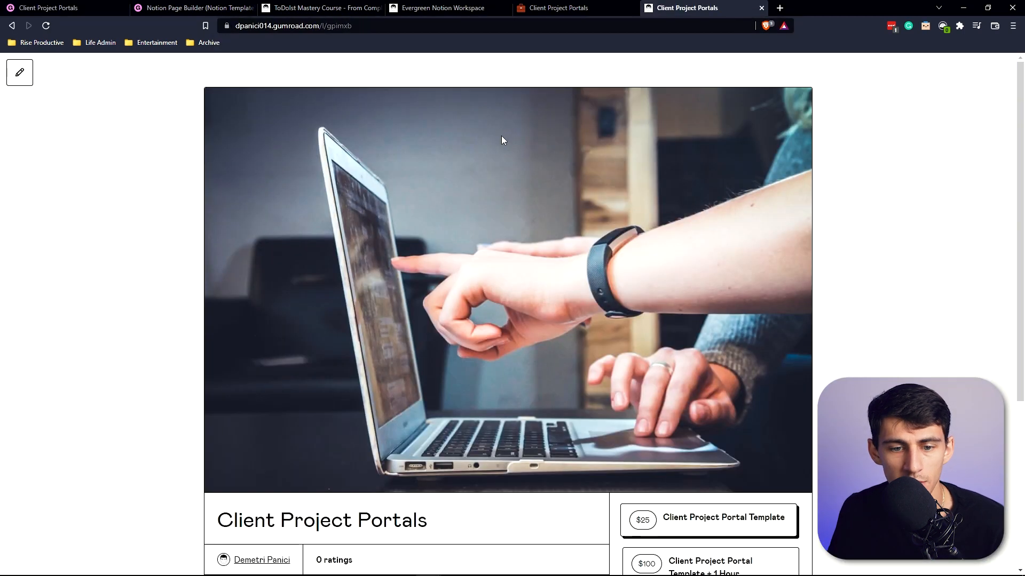
# Buy the $25 Client Project Portal Template version with the test card, completing the traffic-light image verification.
pyautogui.scroll(-5, 398, 315)
pyautogui.scroll(5, 420, 350)
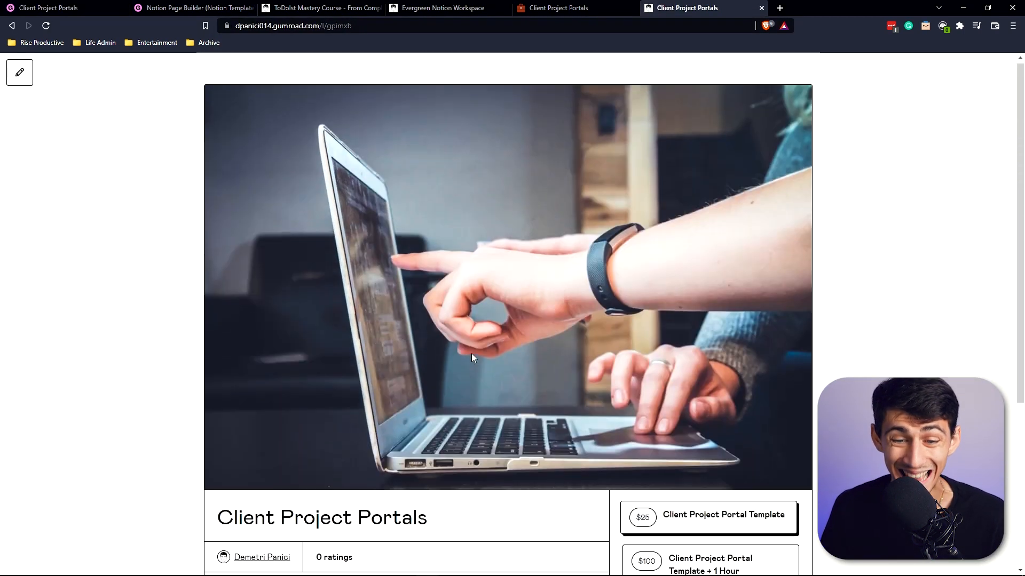
pyautogui.scroll(-5, 475, 341)
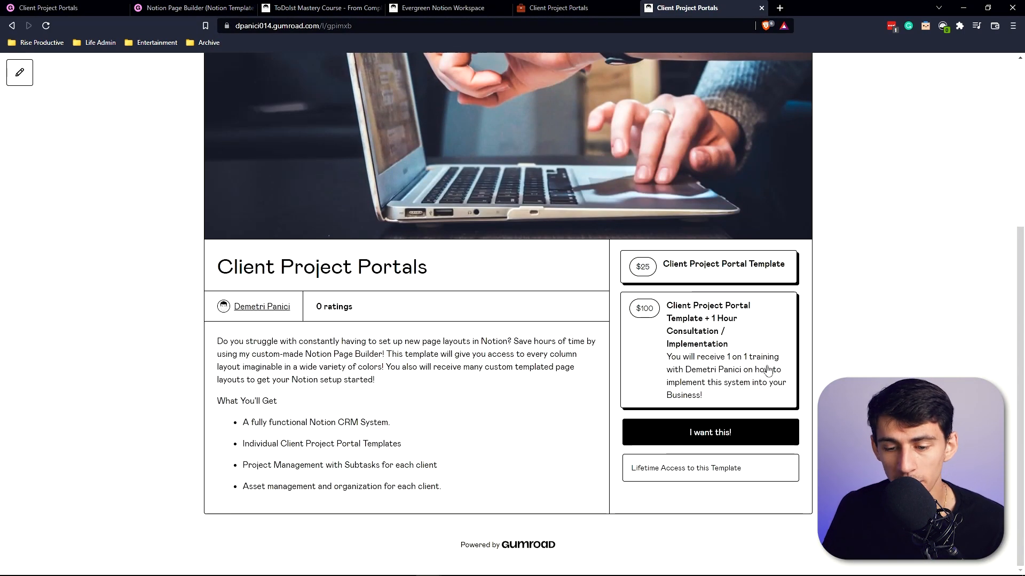
pyautogui.click(762, 447)
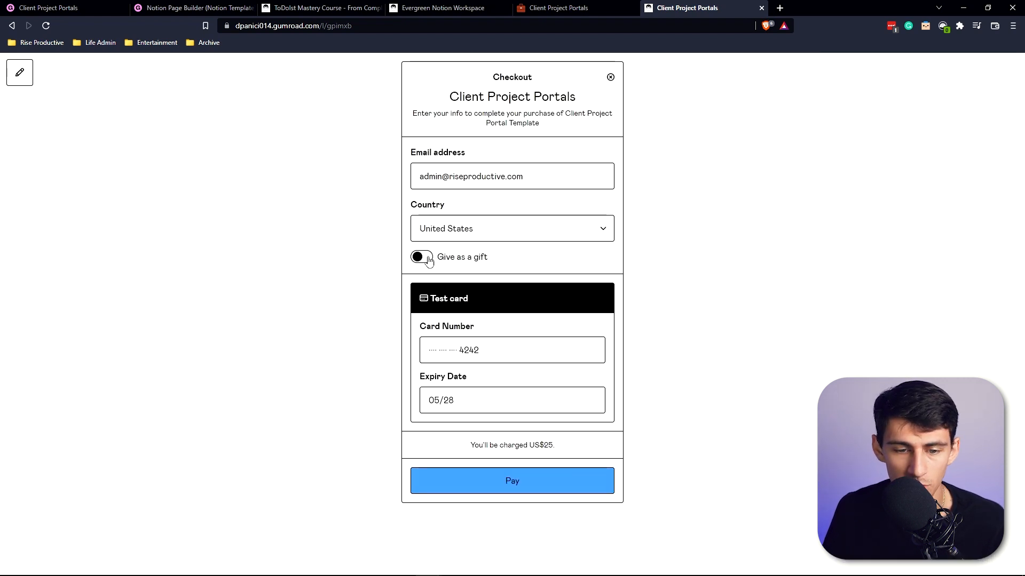
pyautogui.click(472, 478)
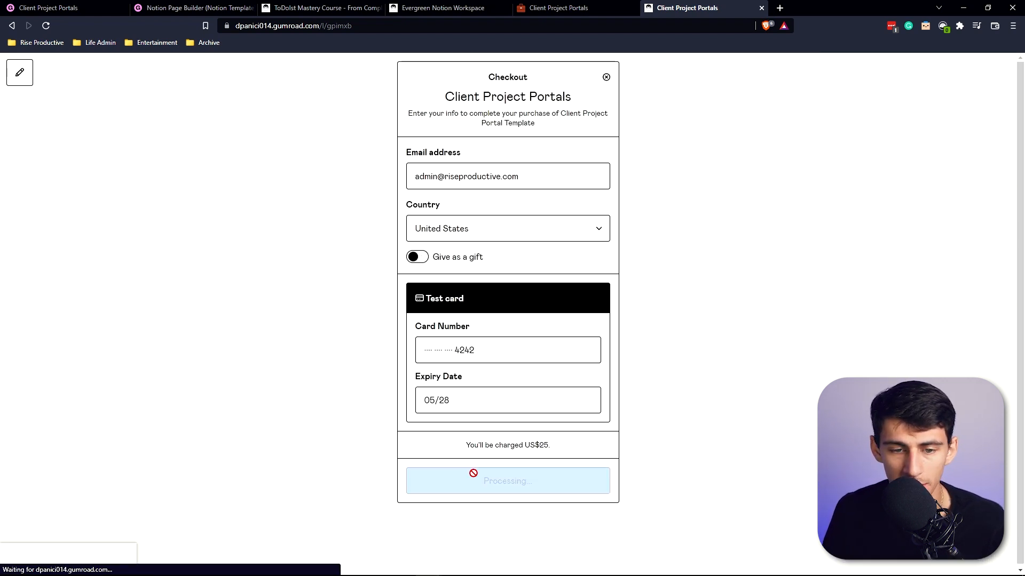
pyautogui.click(447, 358)
pyautogui.click(483, 358)
pyautogui.click(533, 359)
pyautogui.click(574, 357)
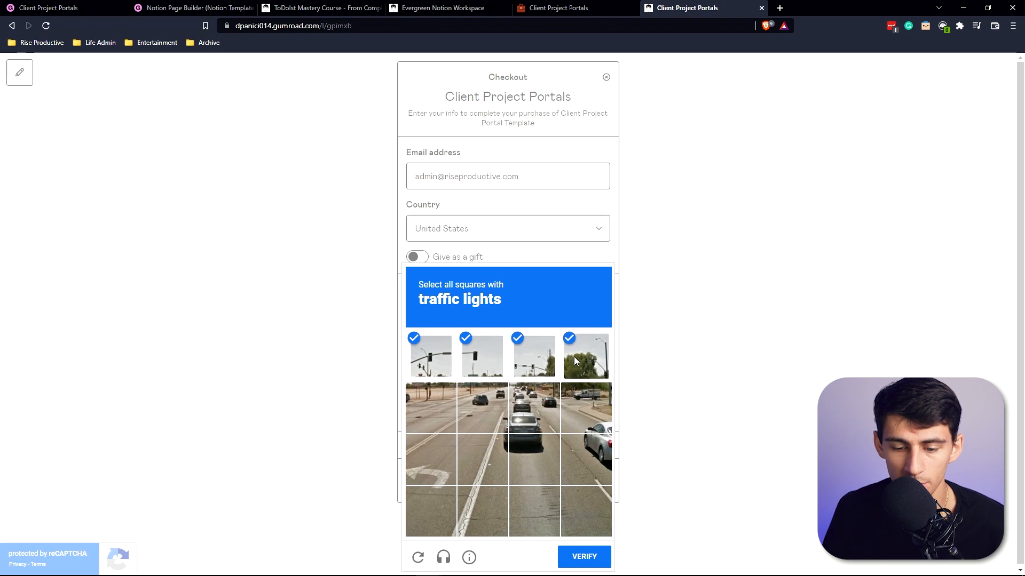
pyautogui.click(583, 557)
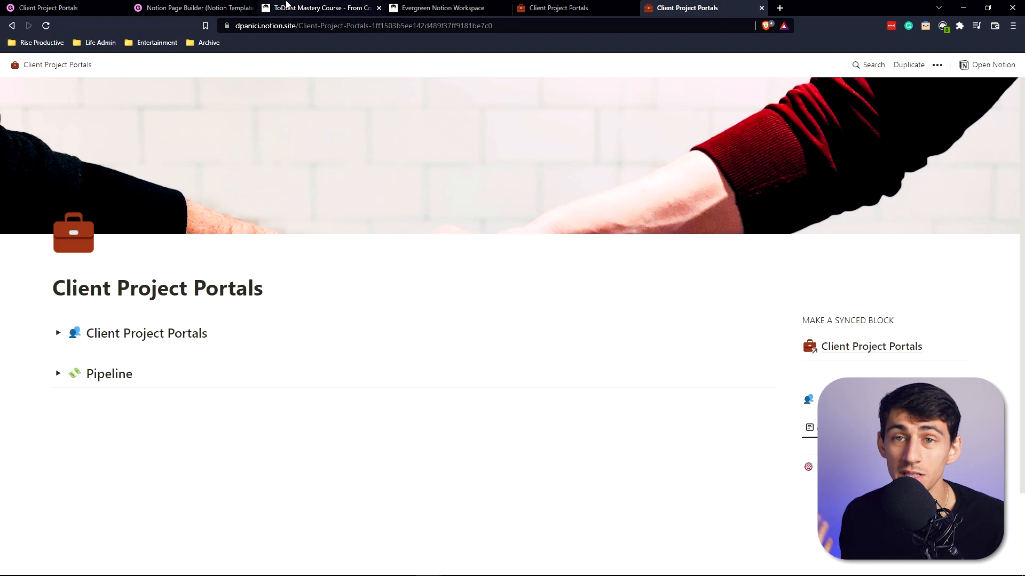
# Open the Rise Productive website in a new browser tab.
pyautogui.click(48, 8)
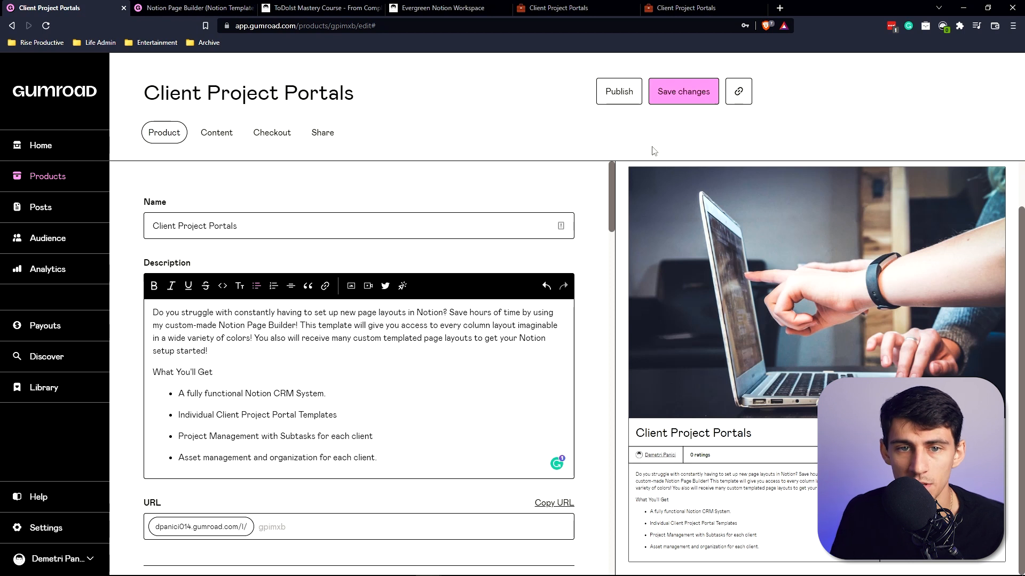
pyautogui.click(780, 7)
pyautogui.write('riseproductive.com')
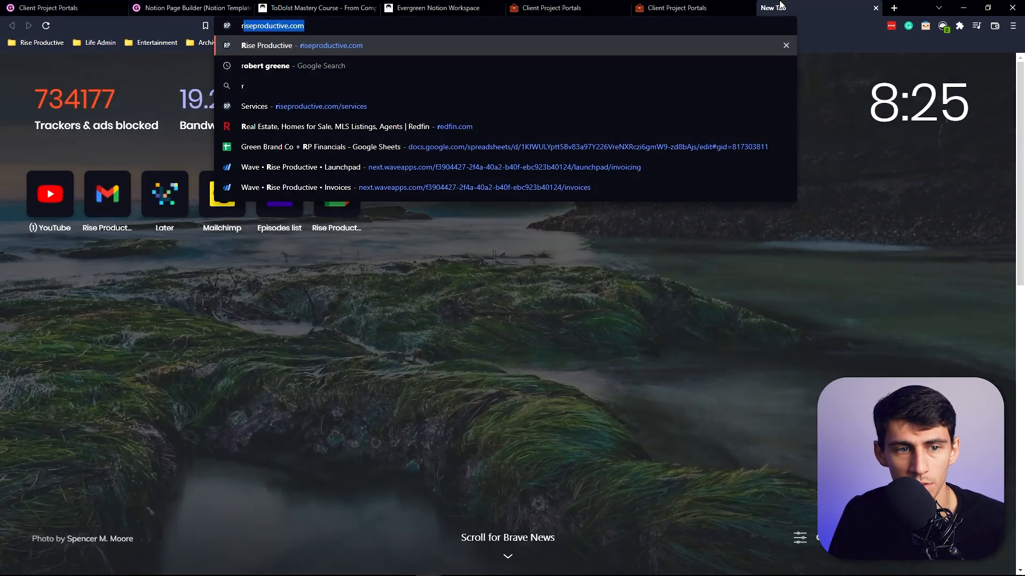
pyautogui.press('Return')
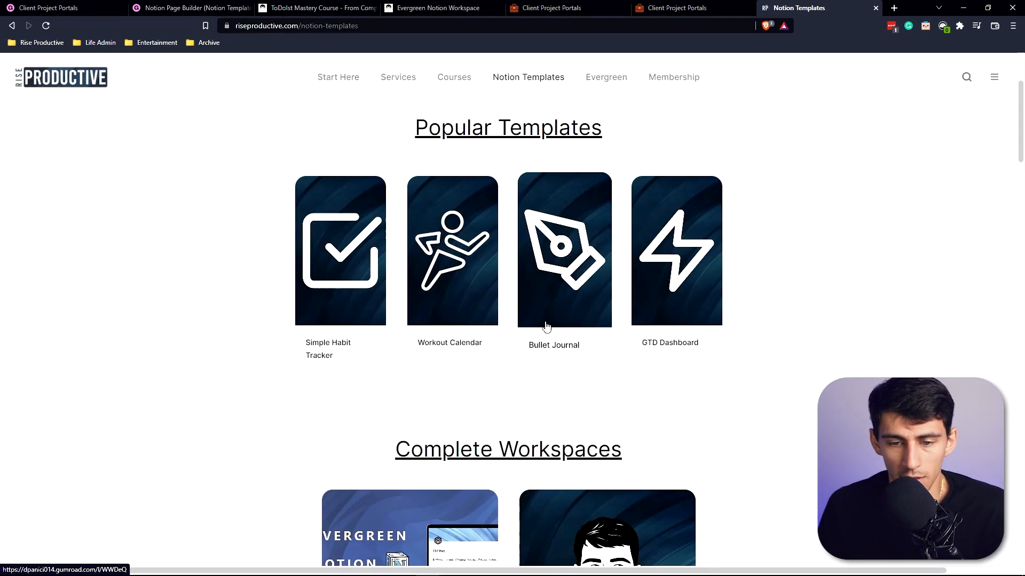
pyautogui.click(546, 321)
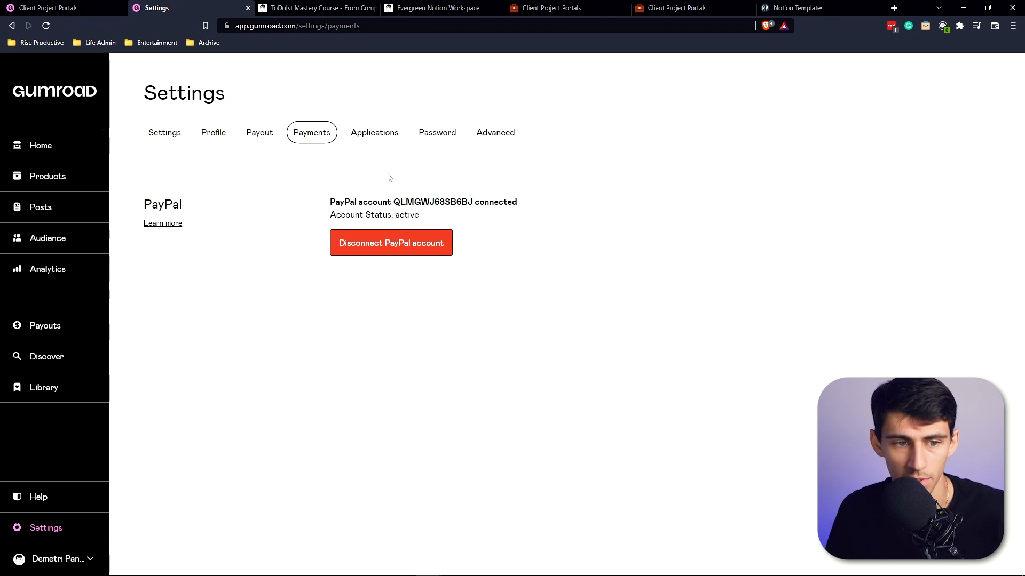
# Review the account's payout and advanced settings, including the third-party analytics options.
pyautogui.click(255, 137)
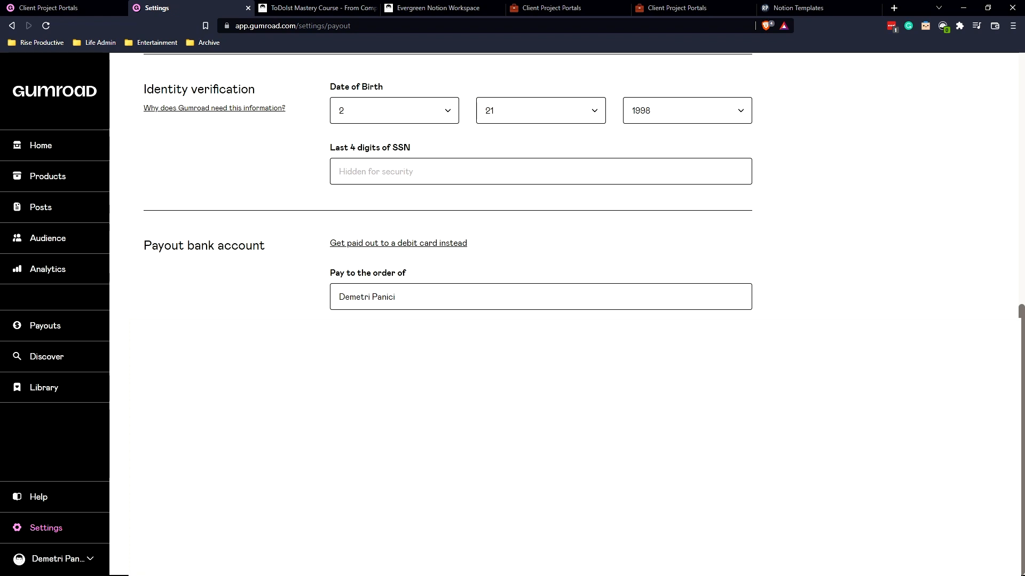
pyautogui.click(398, 244)
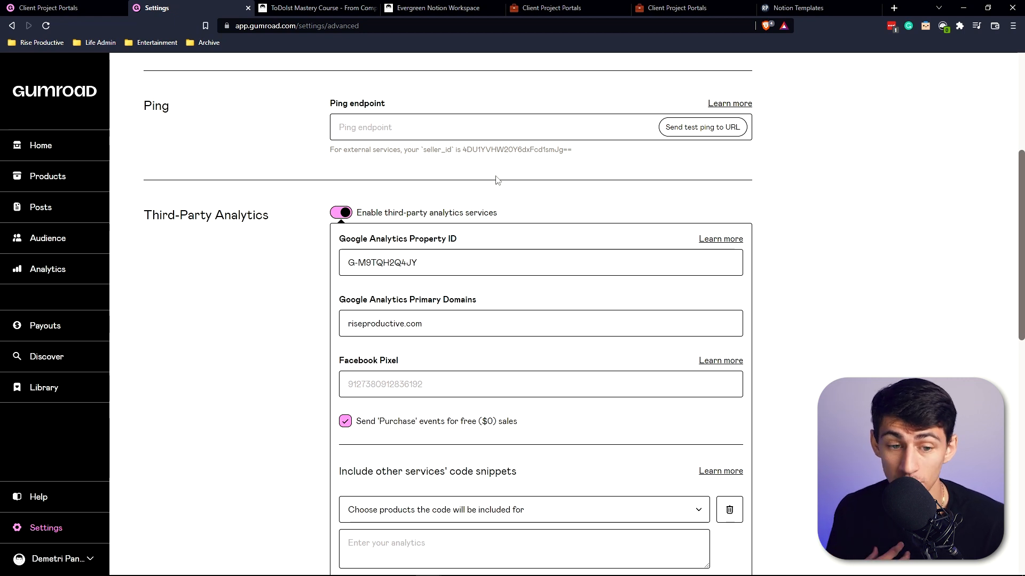
pyautogui.scroll(-2, 528, 168)
pyautogui.scroll(1, 531, 172)
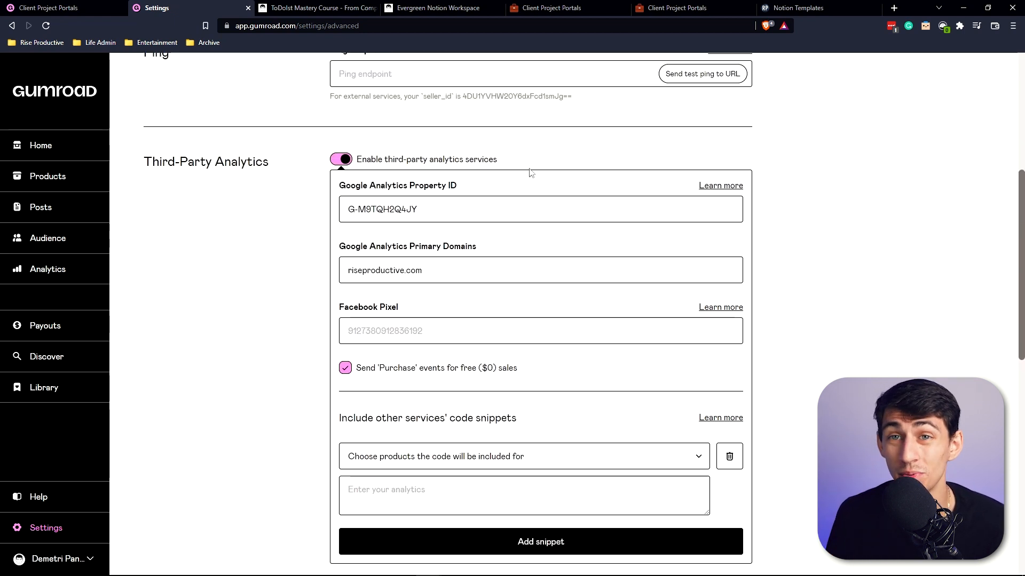
pyautogui.scroll(-1, 537, 177)
pyautogui.scroll(7, 539, 179)
# Open the public Gumroad profile page and browse the product storefront.
pyautogui.click(54, 559)
pyautogui.click(59, 487)
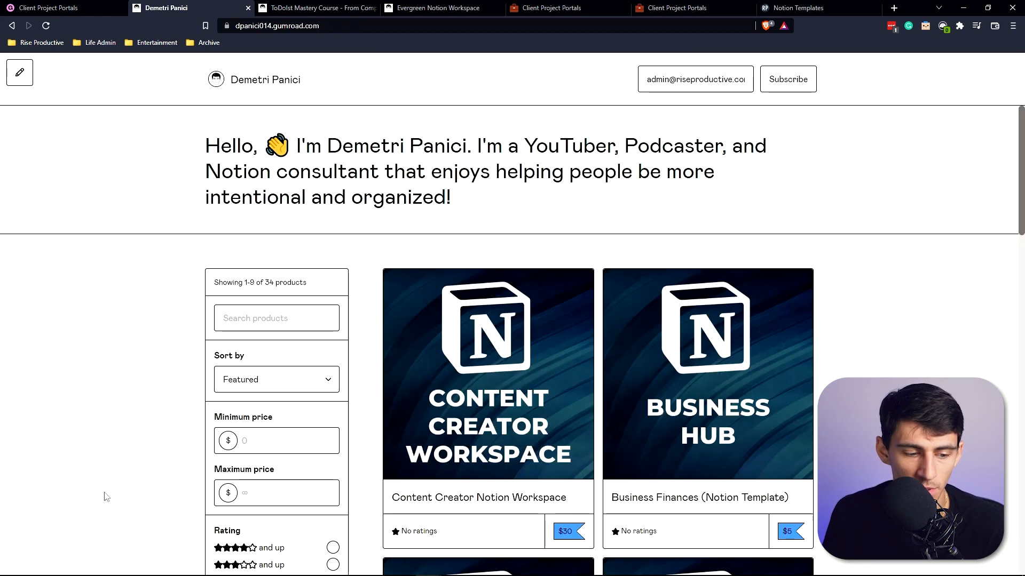
pyautogui.click(491, 25)
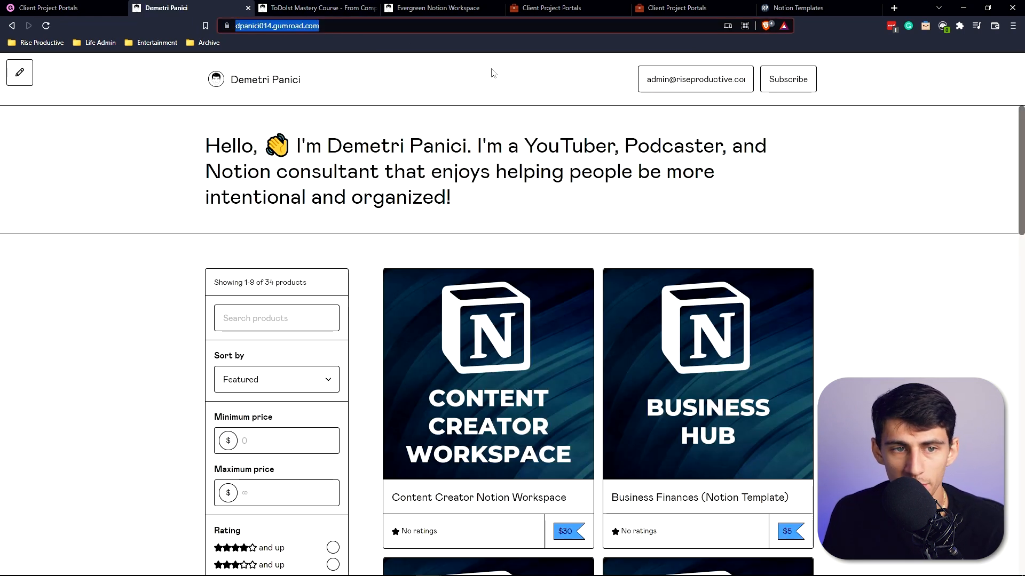
pyautogui.scroll(-3, 554, 206)
pyautogui.scroll(3, 553, 206)
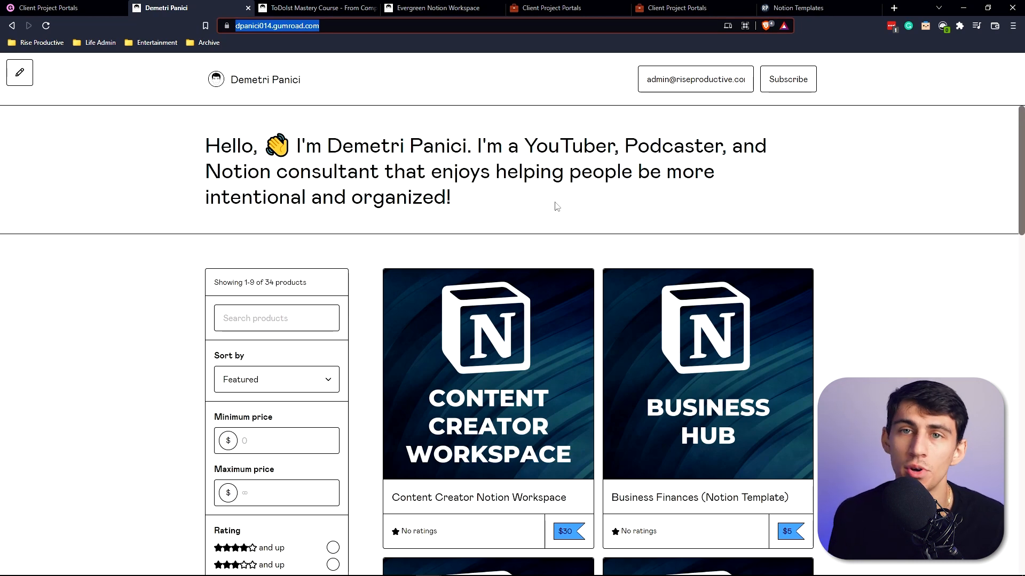